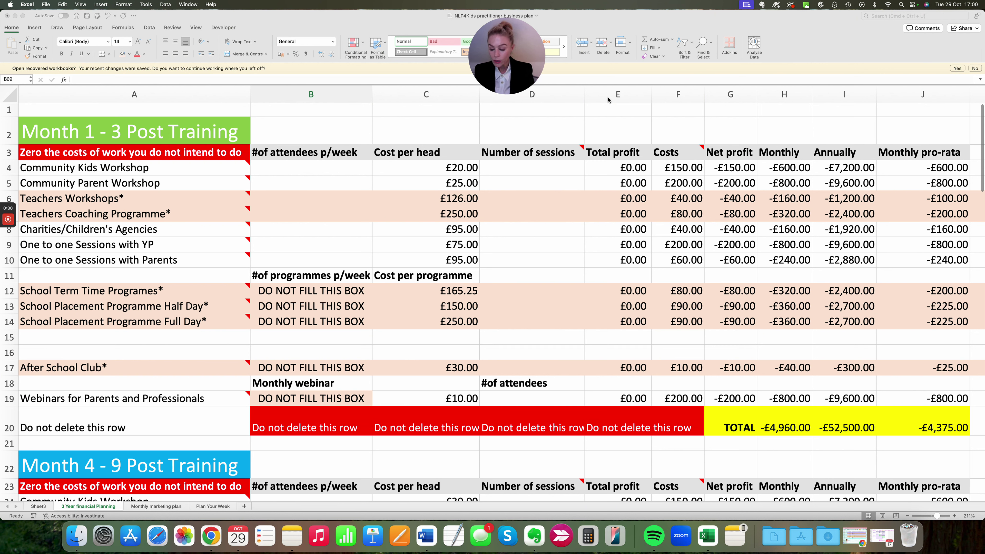
# Review the business plan questions on Sheet3, from the introductory notes through the strengths, weaknesses, opportunities and threats section.
pyautogui.click(37, 507)
pyautogui.click(39, 507)
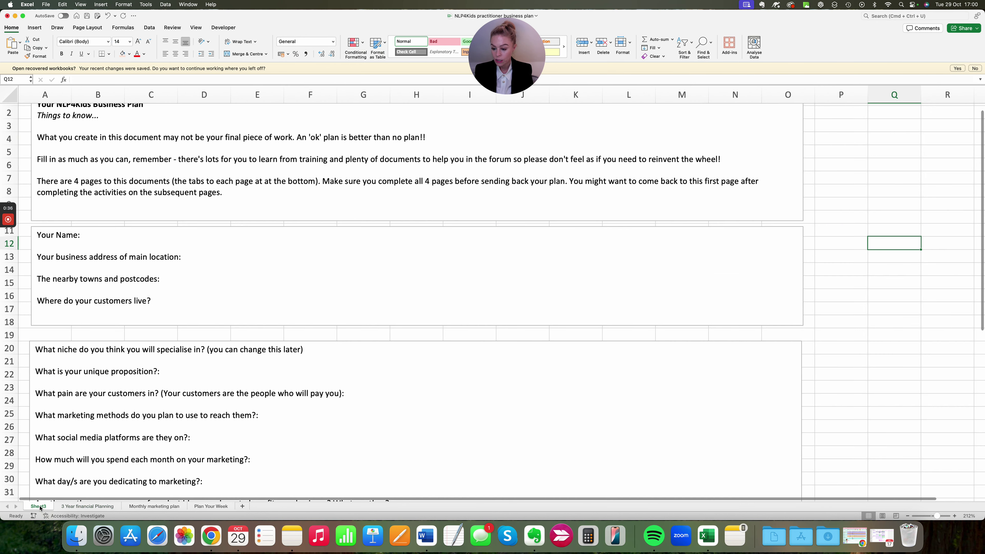
pyautogui.scroll(2, 174, 350)
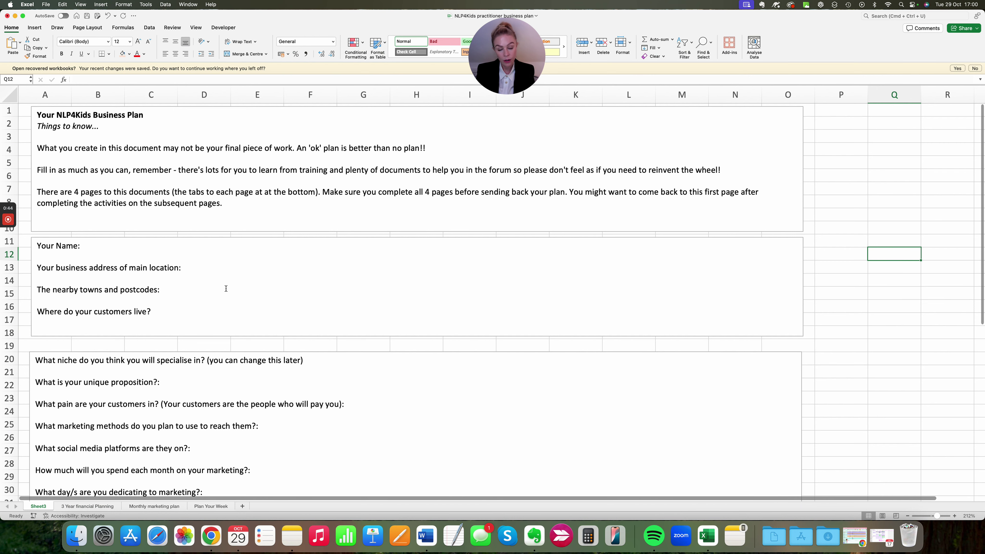
pyautogui.scroll(-5, 226, 289)
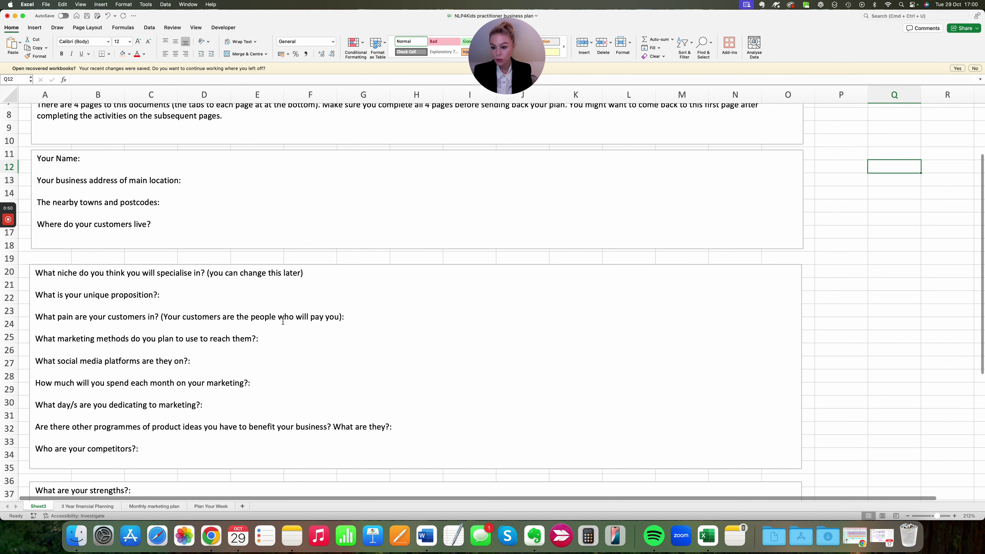
pyautogui.scroll(-4, 283, 321)
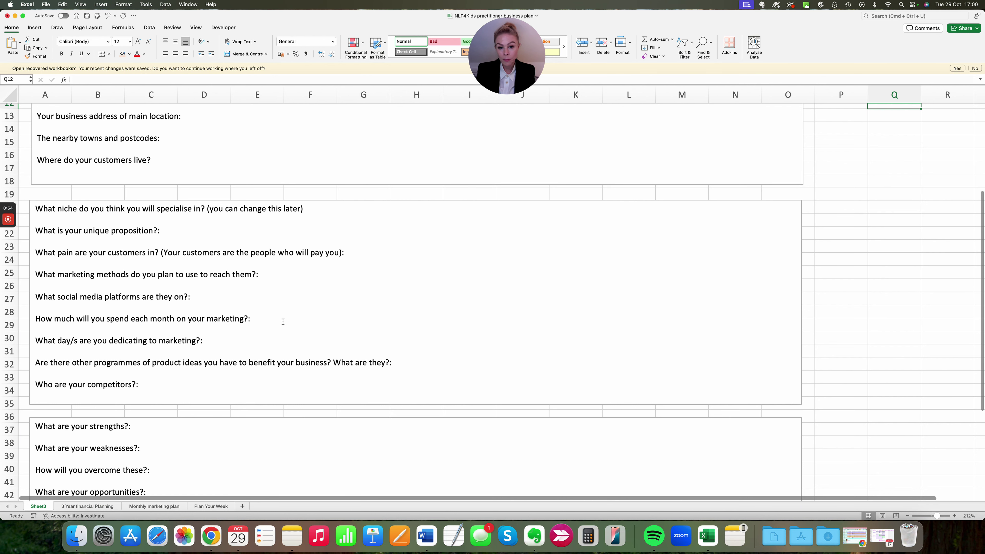
pyautogui.scroll(-6, 282, 322)
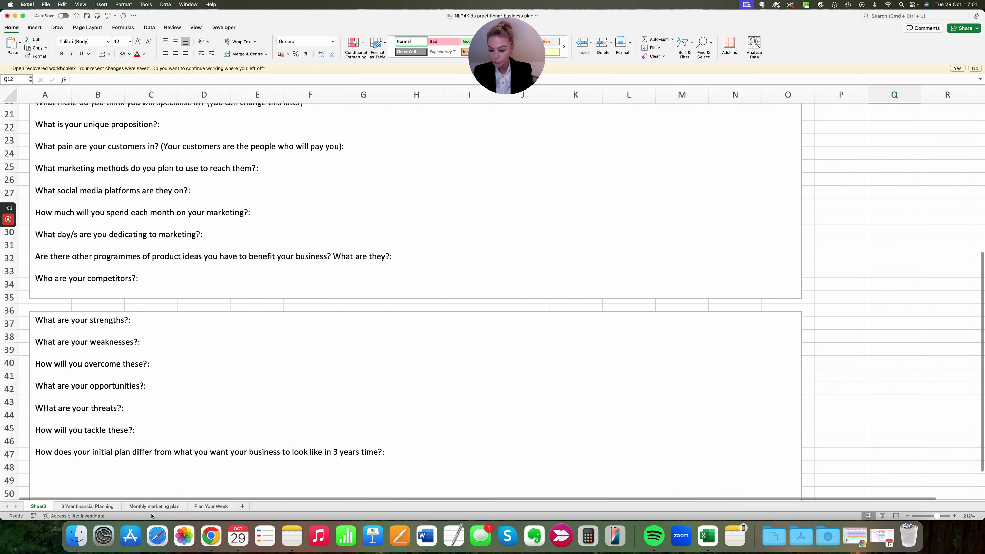
# Examine the blank and example versions of the Monthly marketing plan, plus the term-time timetable on the Plan Your Week sheet.
pyautogui.click(154, 506)
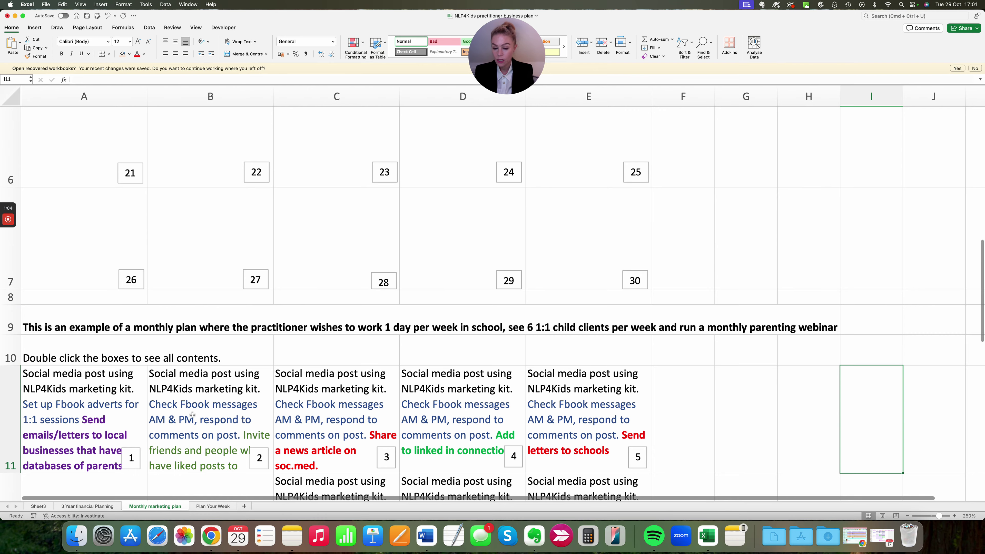
pyautogui.scroll(-1, 192, 414)
pyautogui.scroll(-5, 193, 414)
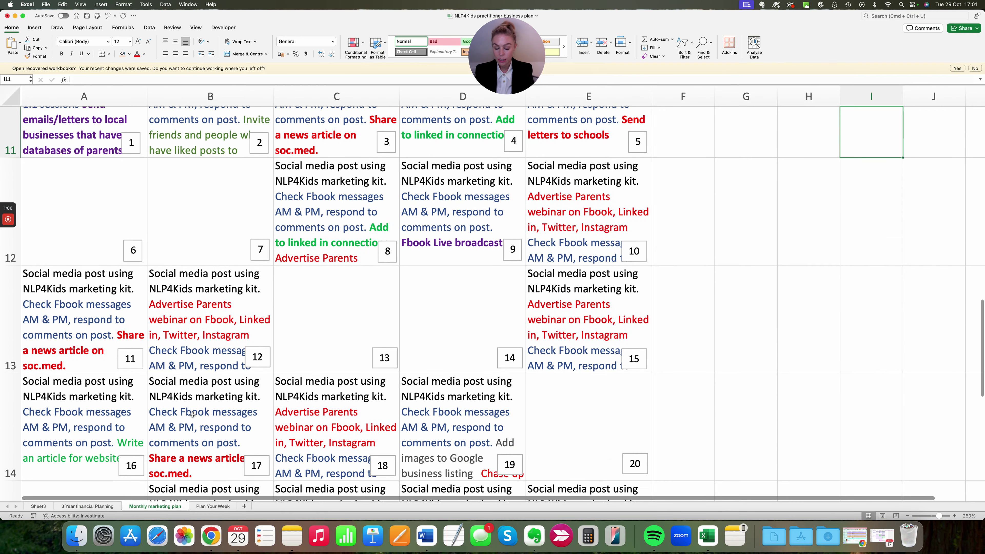
pyautogui.scroll(3, 193, 414)
pyautogui.scroll(10, 193, 414)
pyautogui.scroll(-3, 193, 414)
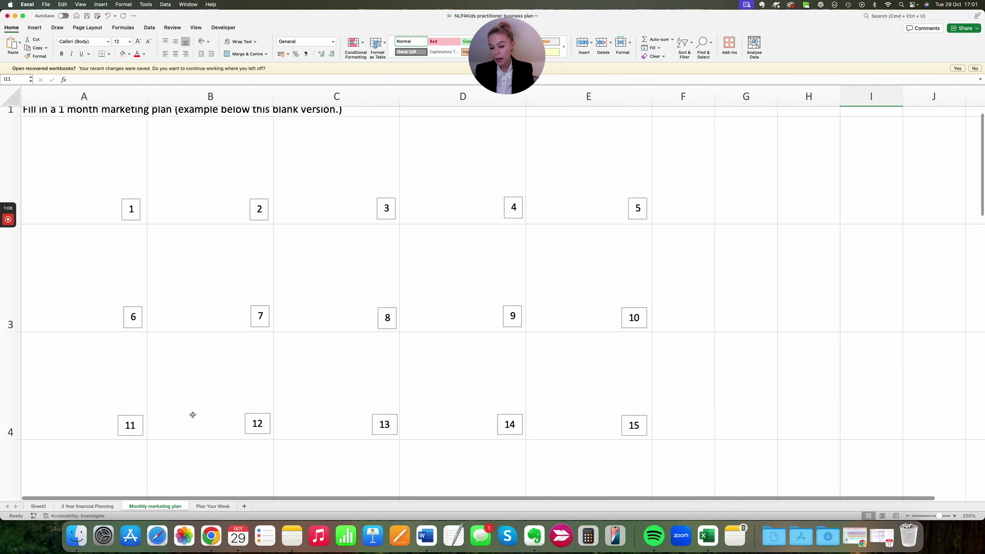
pyautogui.scroll(-10, 193, 414)
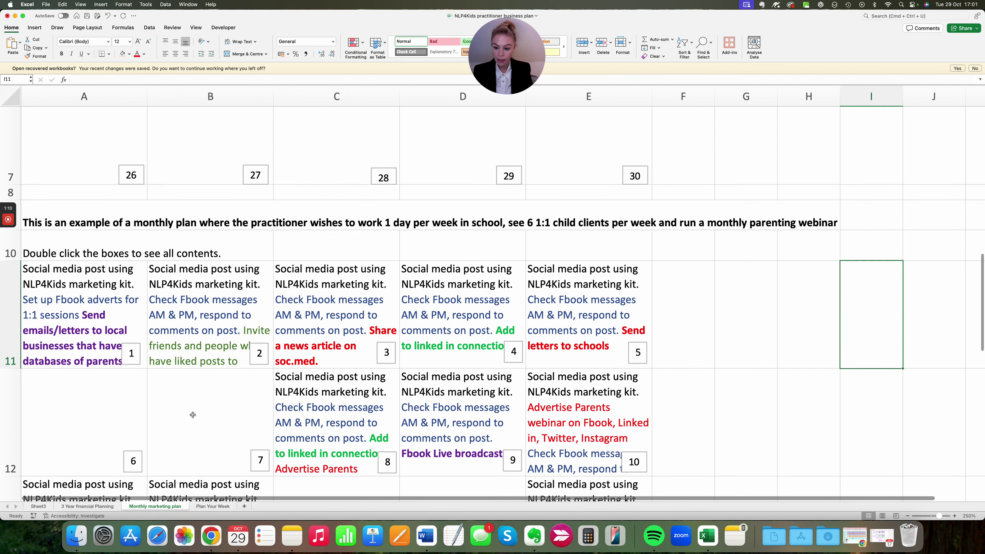
pyautogui.scroll(-2, 192, 414)
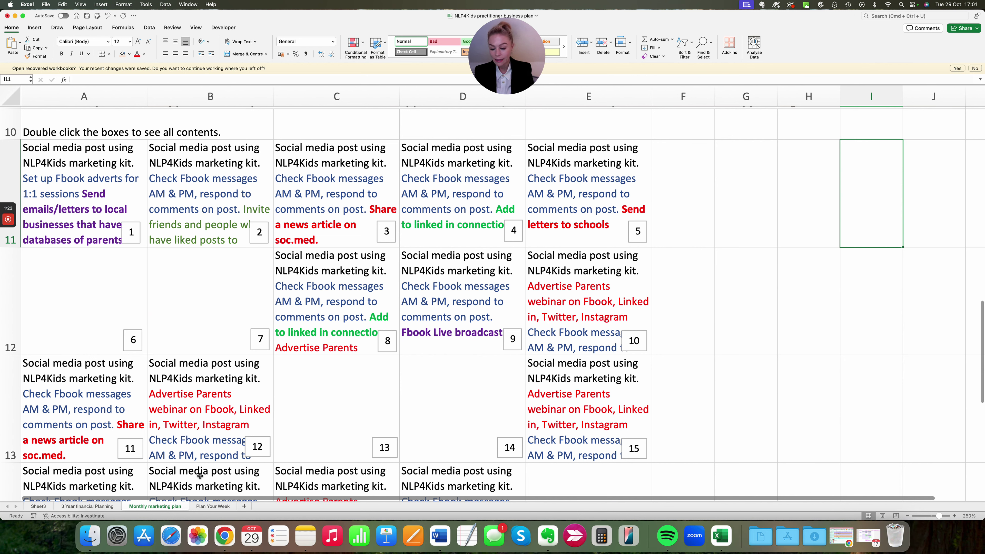
pyautogui.click(211, 507)
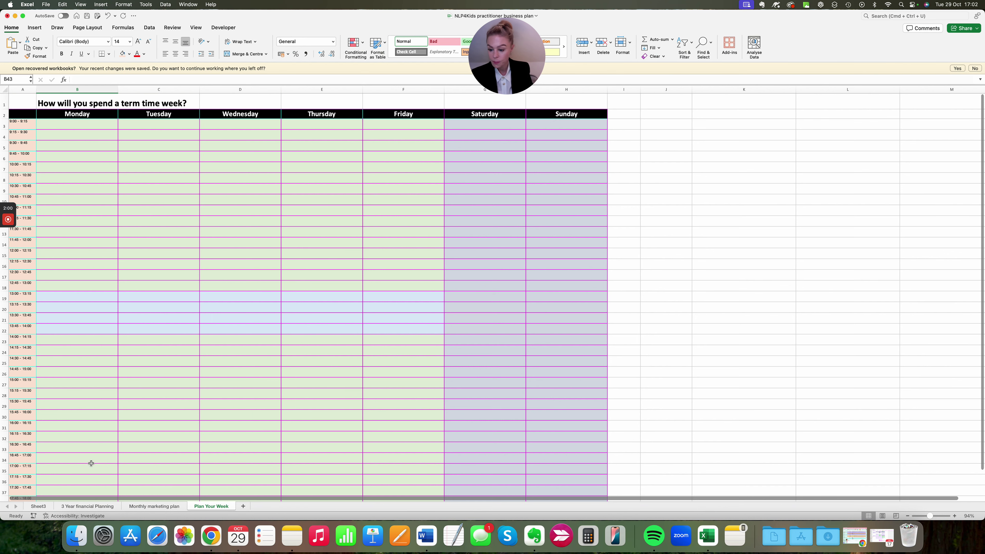
# On the 3 Year financial Planning sheet, inspect the Month 1 - 3 column headings and the Community Kids Workshop net profit formula.
pyautogui.click(78, 507)
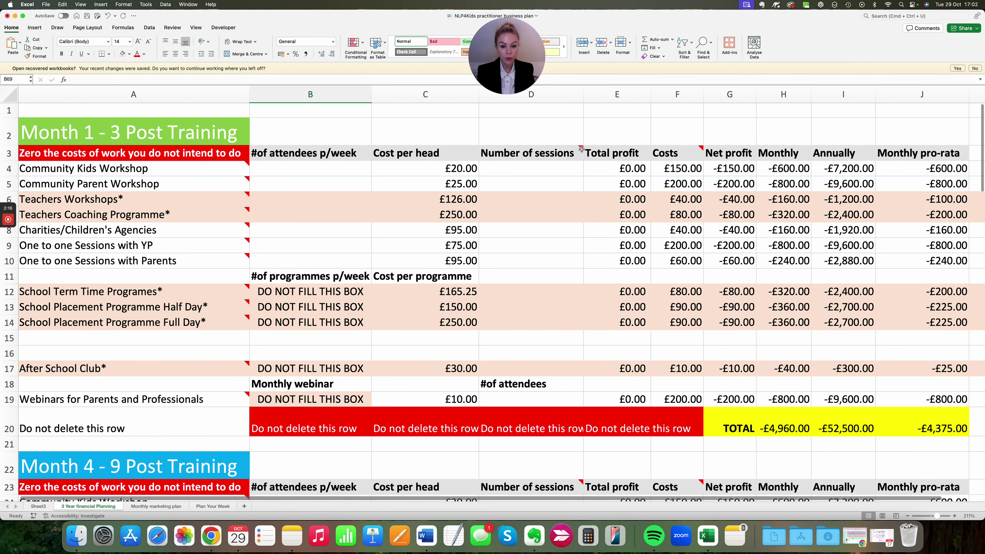
pyautogui.moveTo(580, 149)
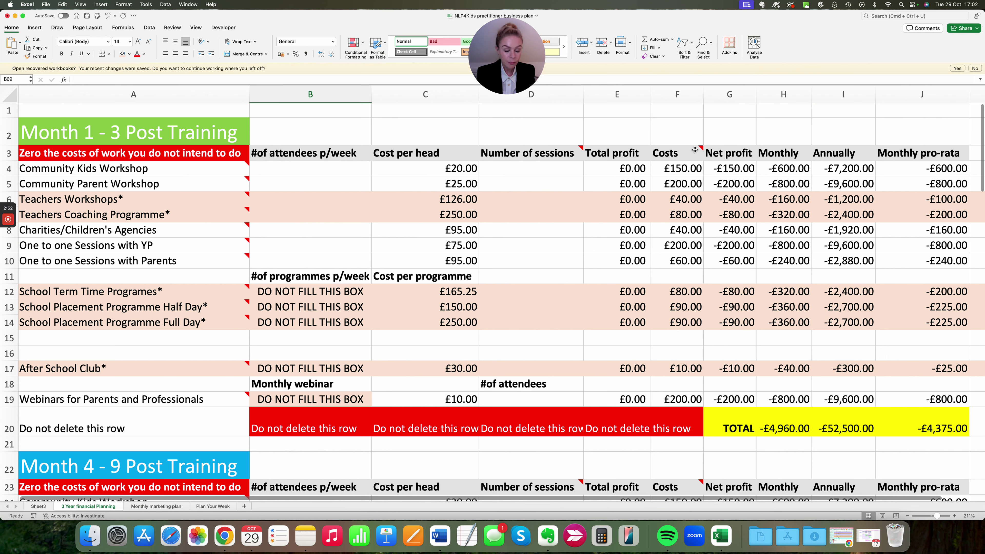
pyautogui.moveTo(694, 149)
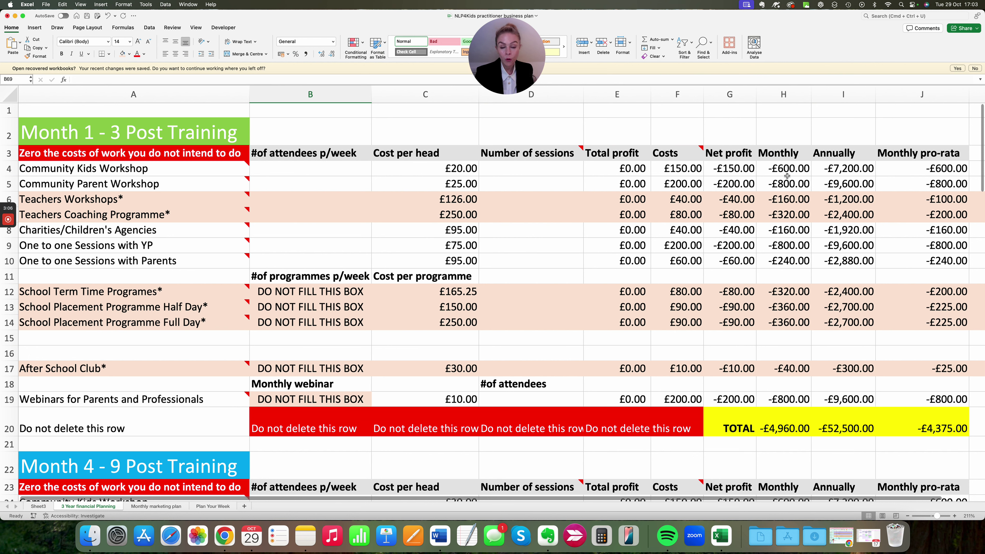
pyautogui.doubleClick(731, 171)
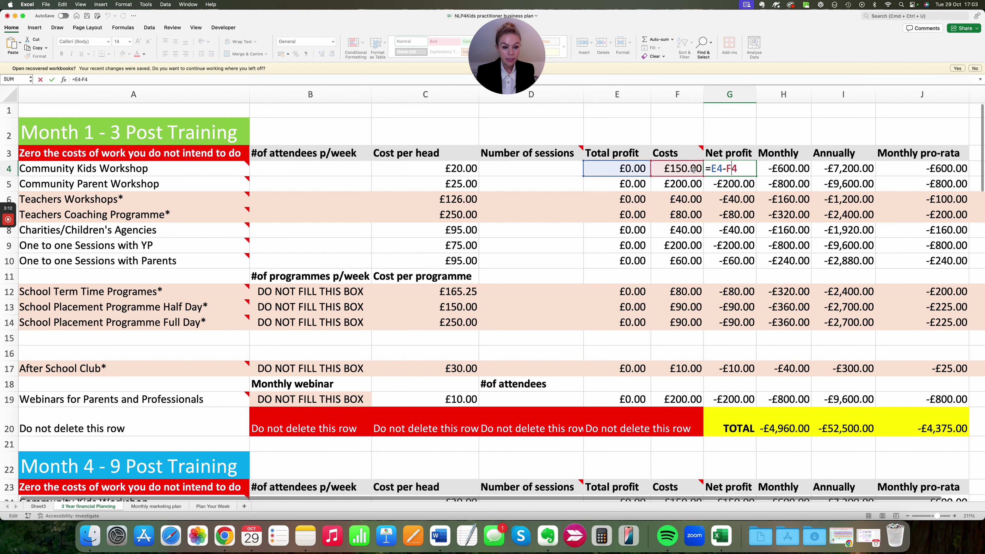
pyautogui.click(672, 127)
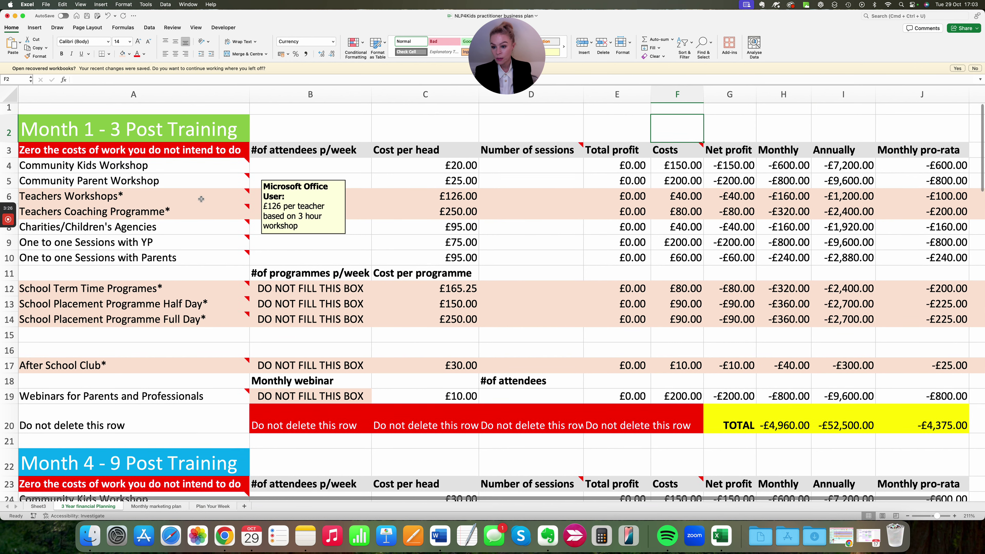
# Check the notes on the Month 1 - 3 activities and inspect the annual income formula for Teachers Workshops.
pyautogui.moveTo(153, 206)
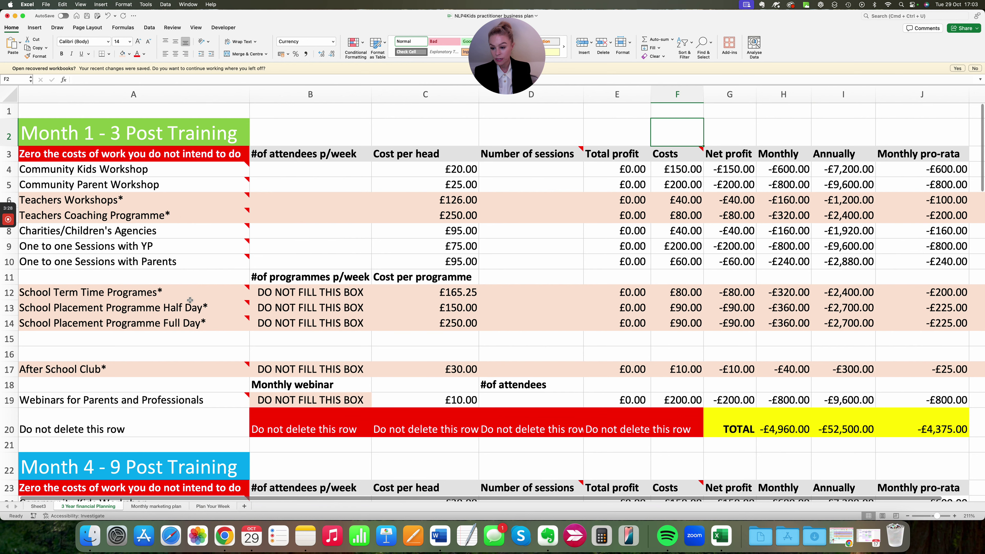
pyautogui.scroll(-1, 202, 323)
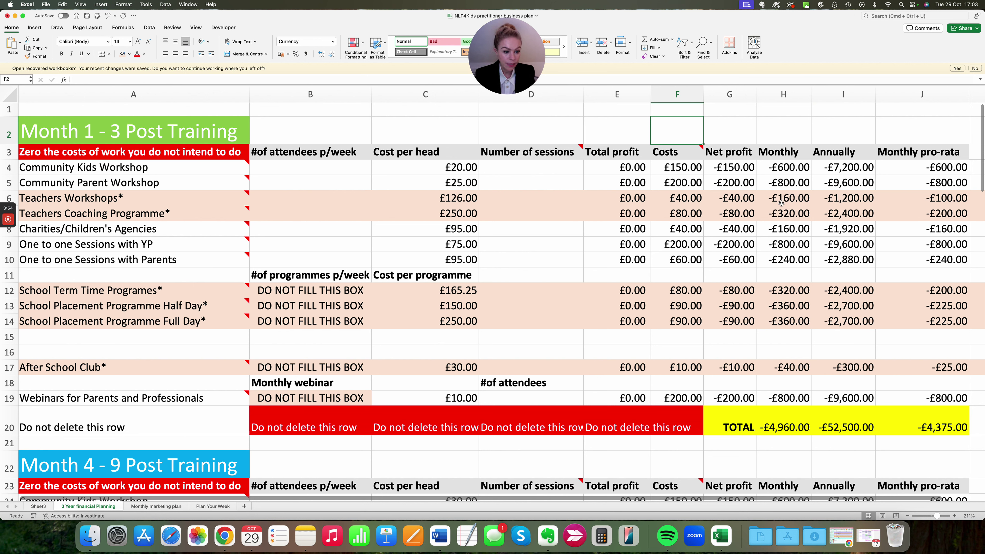
pyautogui.doubleClick(827, 199)
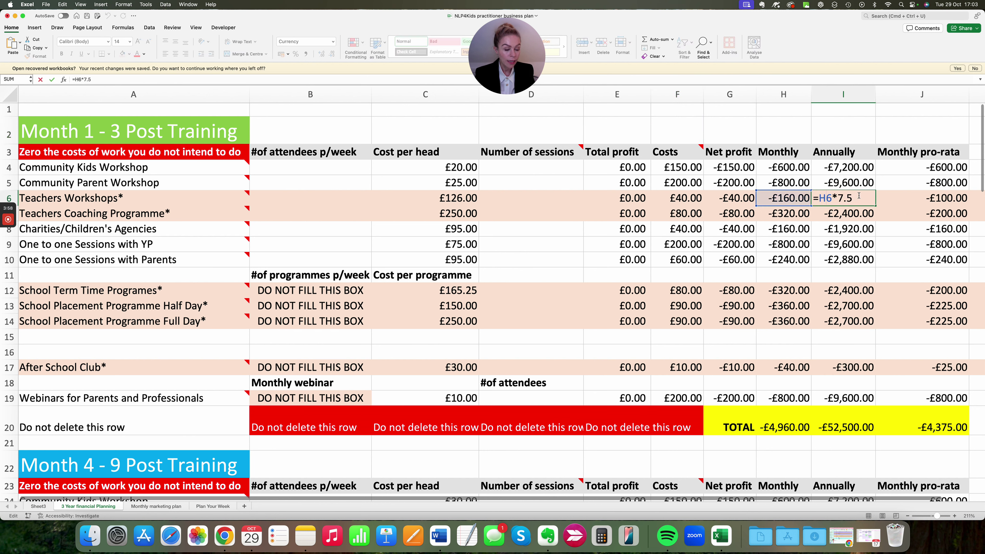
pyautogui.click(826, 186)
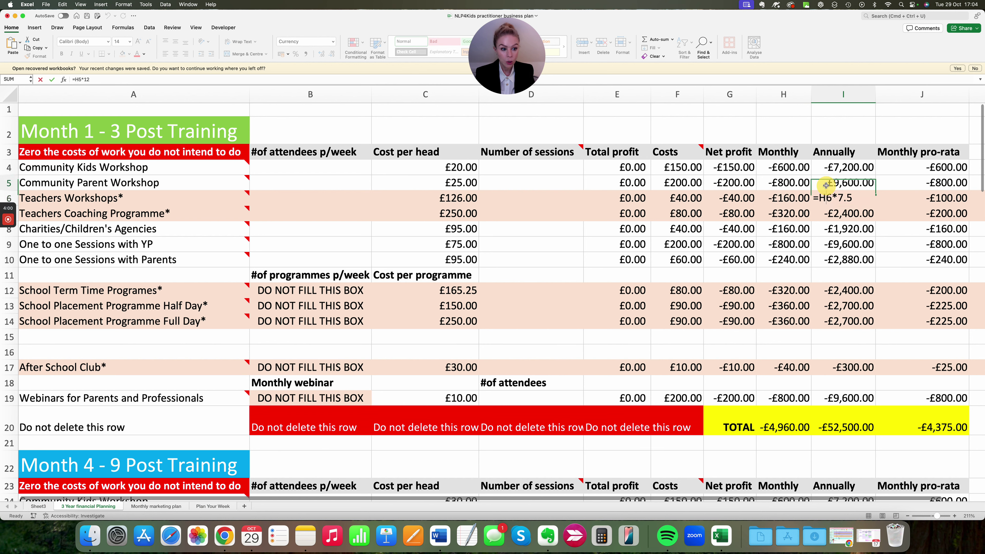
pyautogui.moveTo(206, 256)
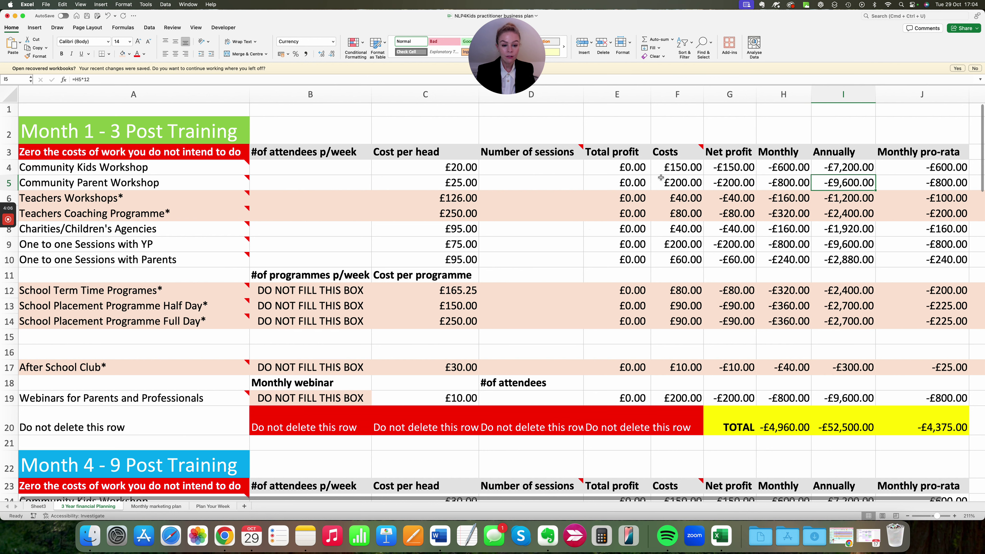
# Set the Month 1 - 3 costs of the Community Kids Workshop and the Community Parent Workshop to 0.
pyautogui.click(675, 170)
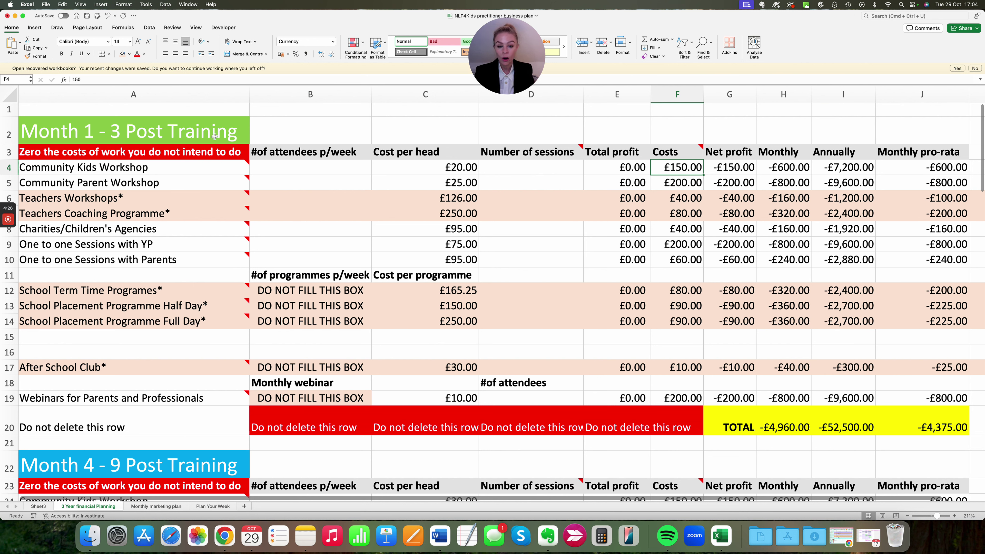
pyautogui.press('Left')
pyautogui.click(673, 168)
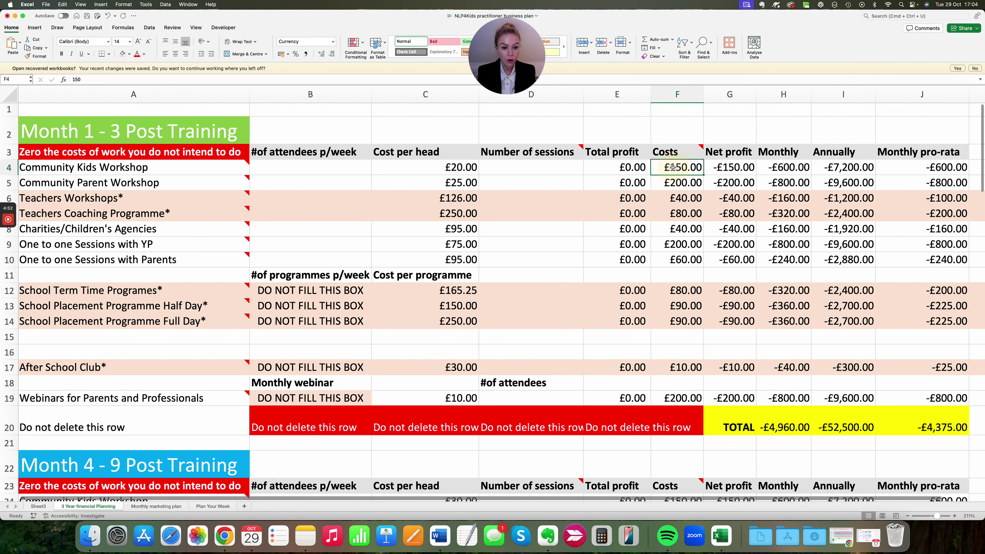
pyautogui.write('0')
pyautogui.press('Return')
pyautogui.press('Down')
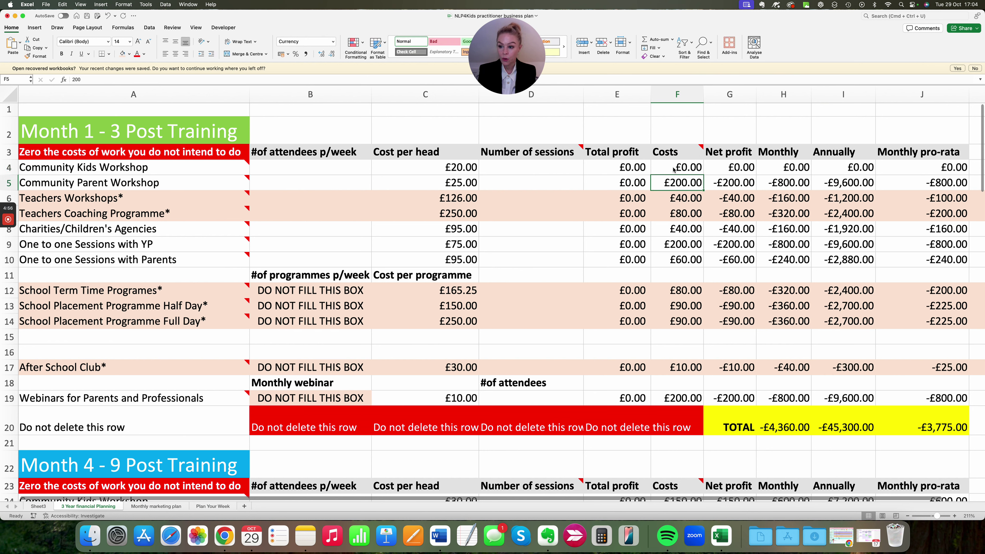
pyautogui.write('0')
pyautogui.press('Return')
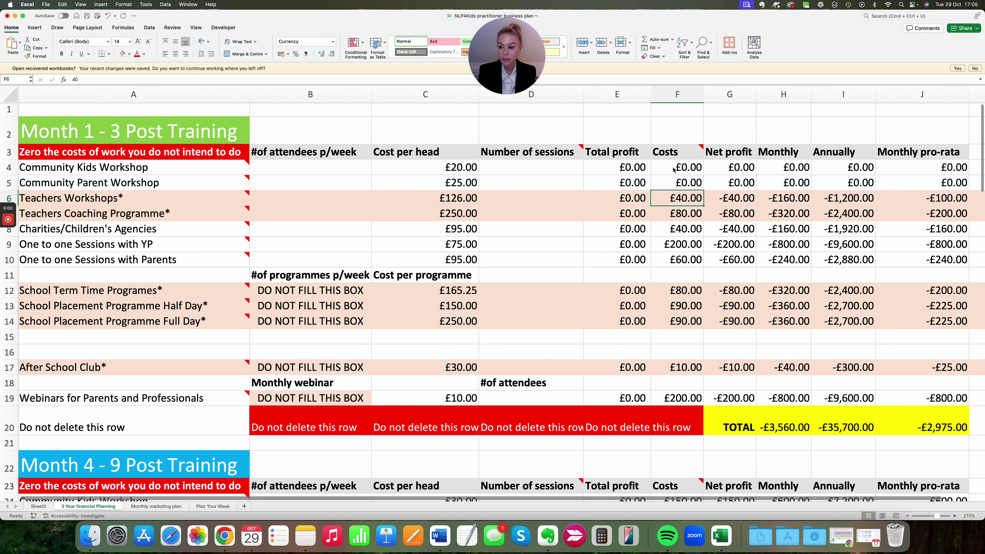
# Set the Month 1 - 3 costs of Teachers Workshops, Teachers Coaching Programme and Charities/Children's Agencies to 0.
pyautogui.write('0')
pyautogui.press('Return')
pyautogui.write('0')
pyautogui.press('Return')
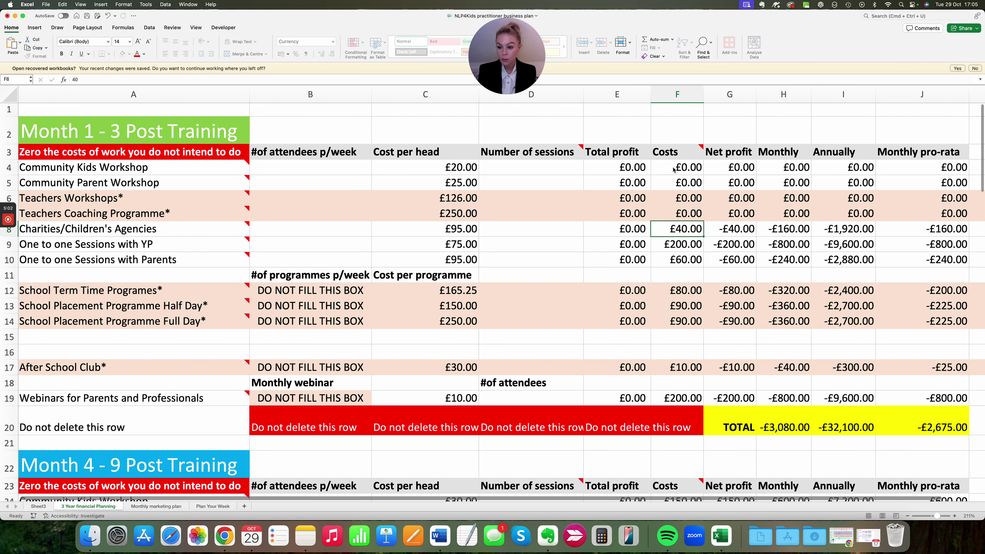
pyautogui.write('0')
pyautogui.press('Return')
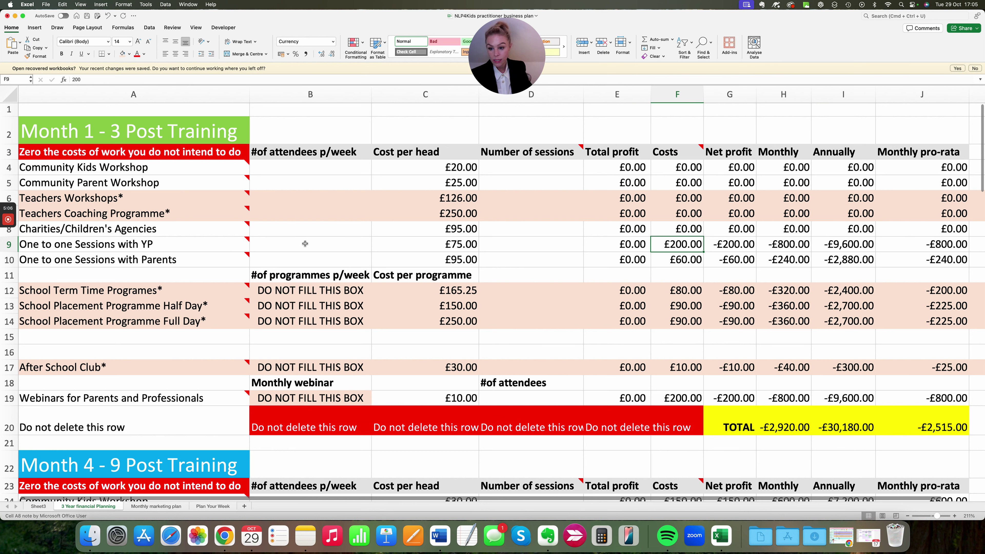
# Enter 3 attendees per week and 1 session for One to one Sessions with YP in the Month 1 - 3 table.
pyautogui.click(322, 243)
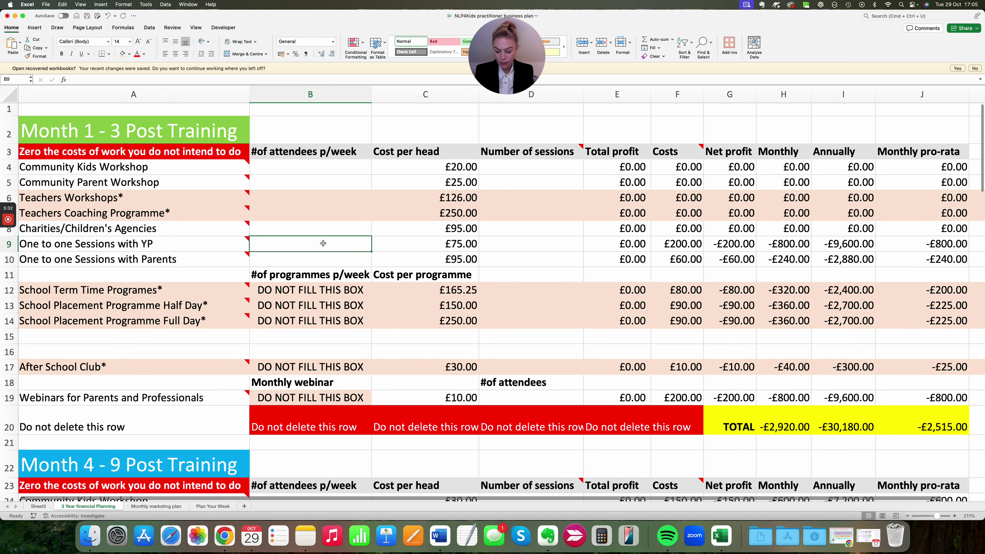
pyautogui.write('3')
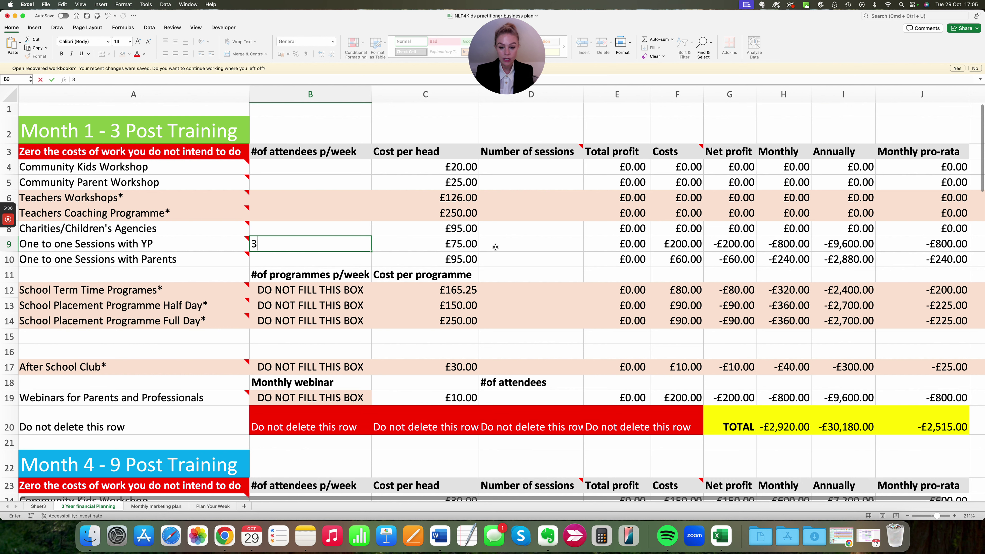
pyautogui.click(495, 247)
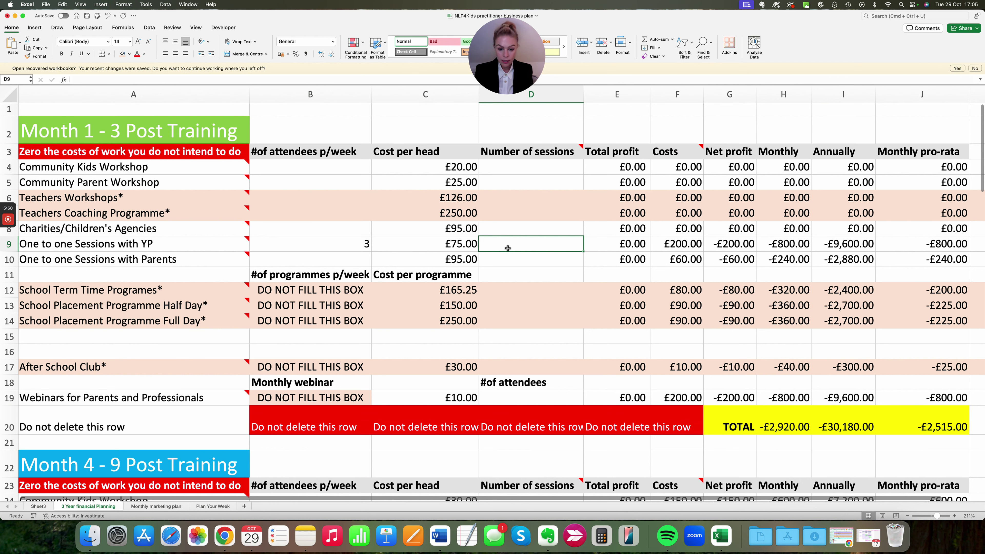
pyautogui.write('1')
pyautogui.click(509, 261)
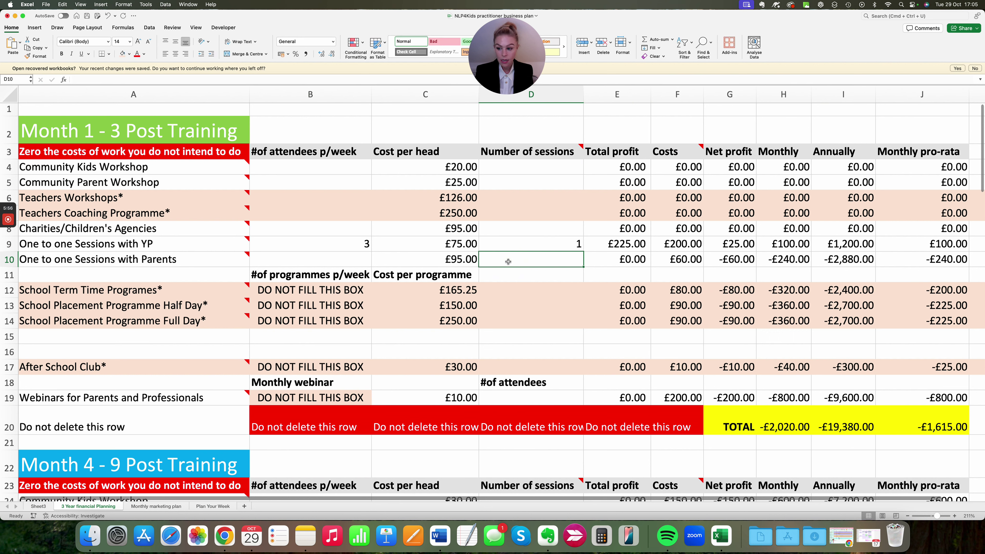
# Enter 1 attendee per week and 1 session for One to one Sessions with Parents in the Month 1 - 3 table.
pyautogui.click(364, 244)
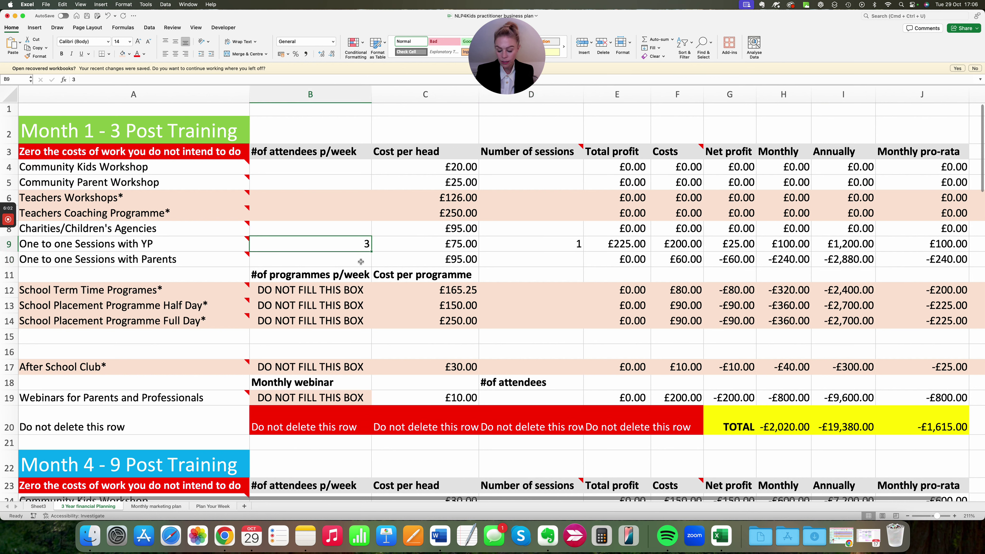
pyautogui.click(360, 262)
pyautogui.write('1')
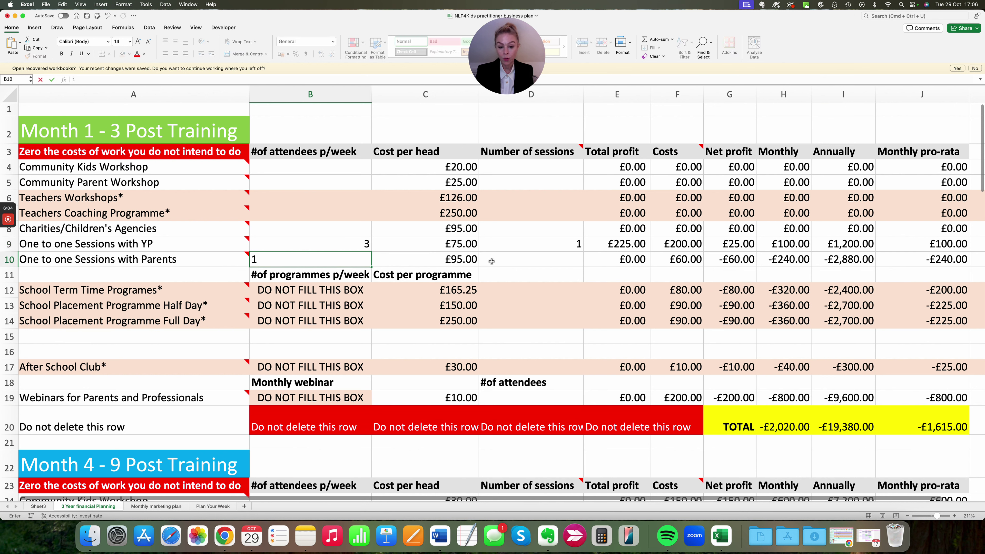
pyautogui.click(458, 261)
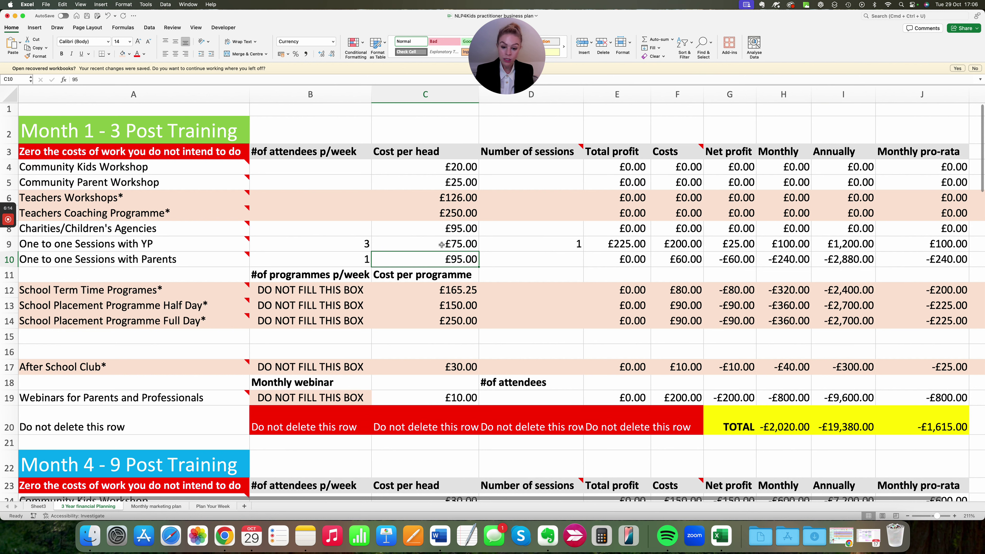
pyautogui.click(510, 261)
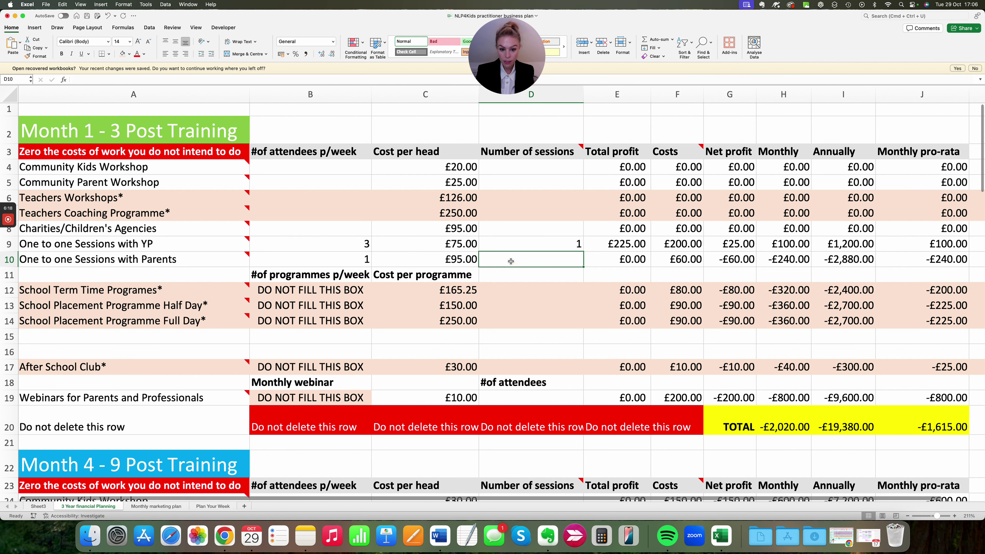
pyautogui.write('1')
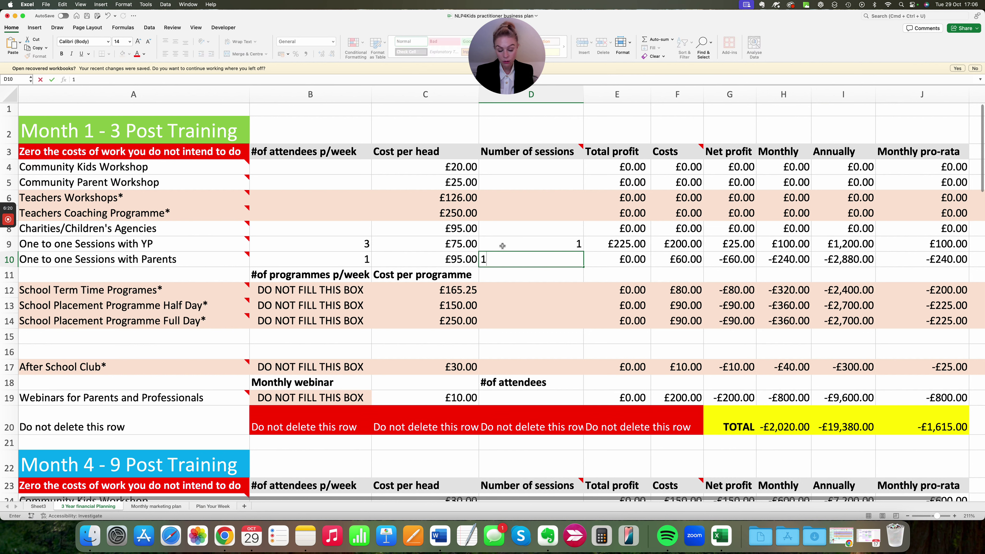
pyautogui.click(502, 245)
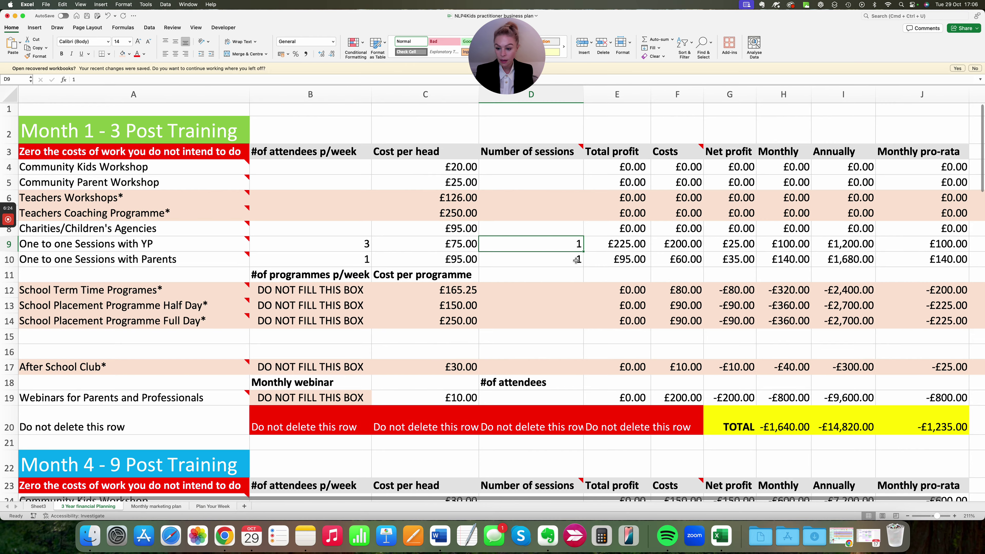
# Set the Month 1 - 3 costs of School Term Time Programes, both School Placement Programmes and After School Club to 0.
pyautogui.scroll(-3, 593, 256)
pyautogui.click(680, 244)
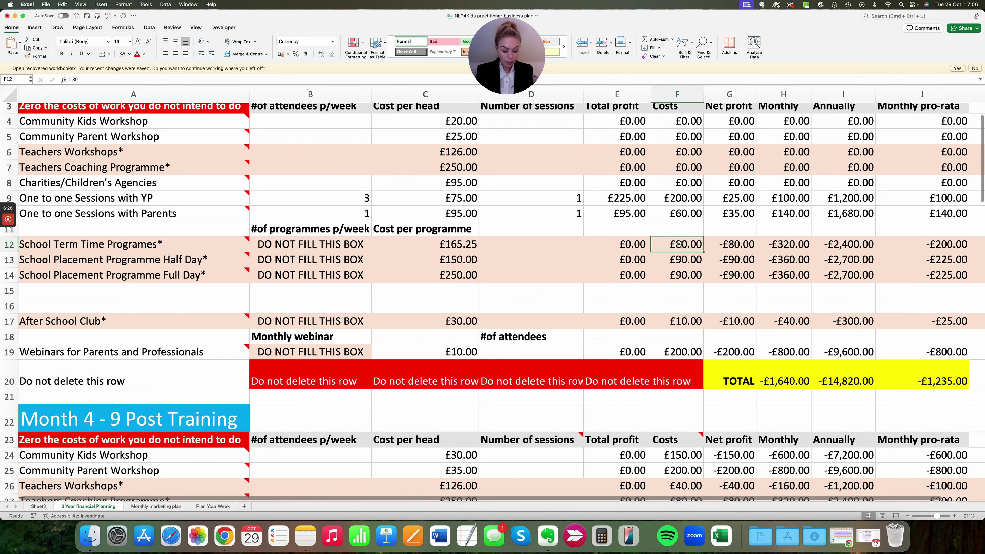
pyautogui.write('0')
pyautogui.click(679, 260)
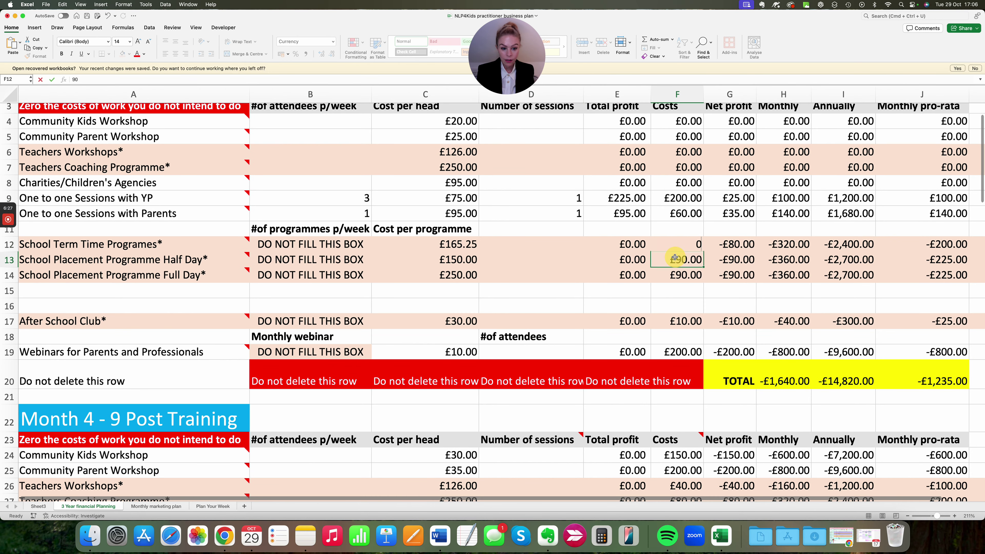
pyautogui.write('0')
pyautogui.click(675, 275)
pyautogui.write('0')
pyautogui.click(679, 321)
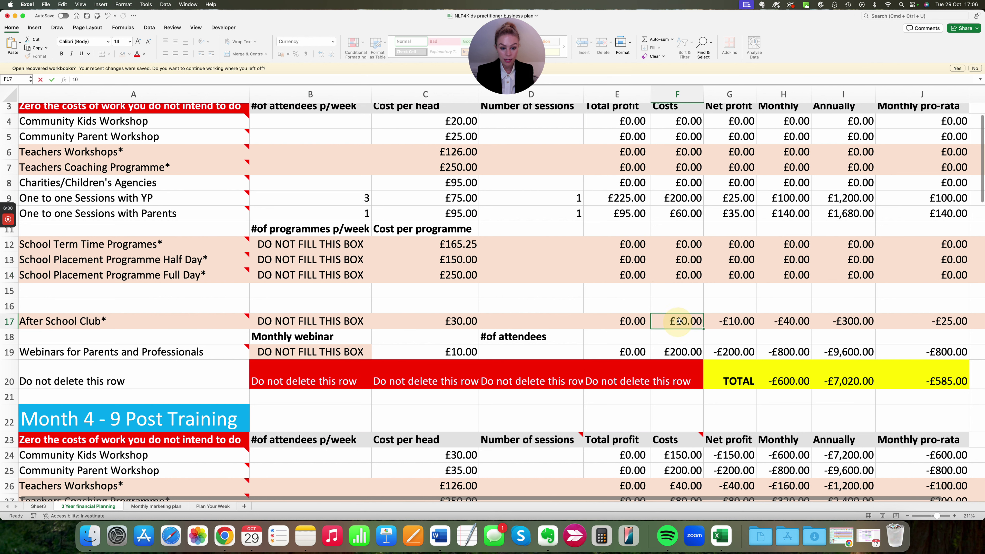
pyautogui.write('0')
# Review the Month 1 - 3 webinar row and inspect the formula of the monthly total.
pyautogui.click(559, 350)
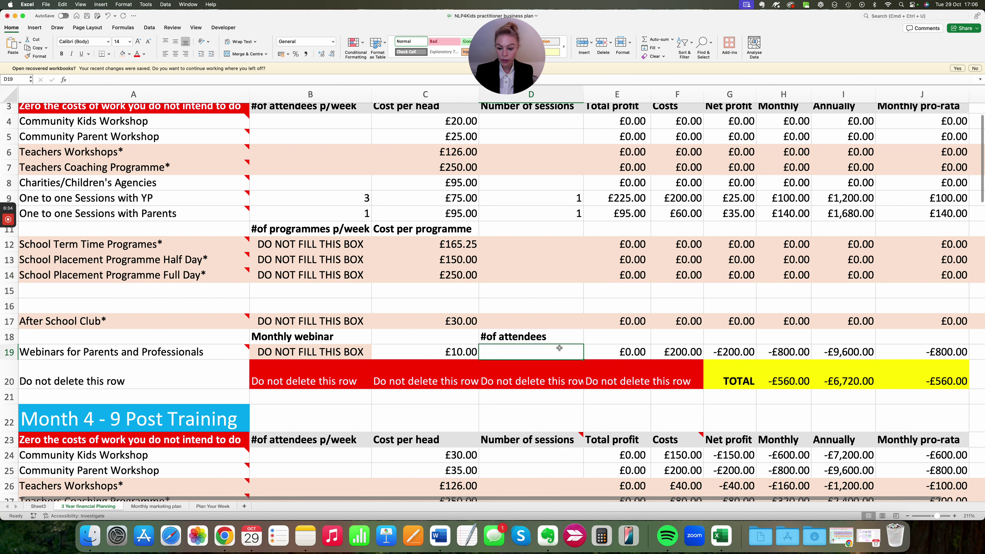
pyautogui.scroll(-2, 559, 348)
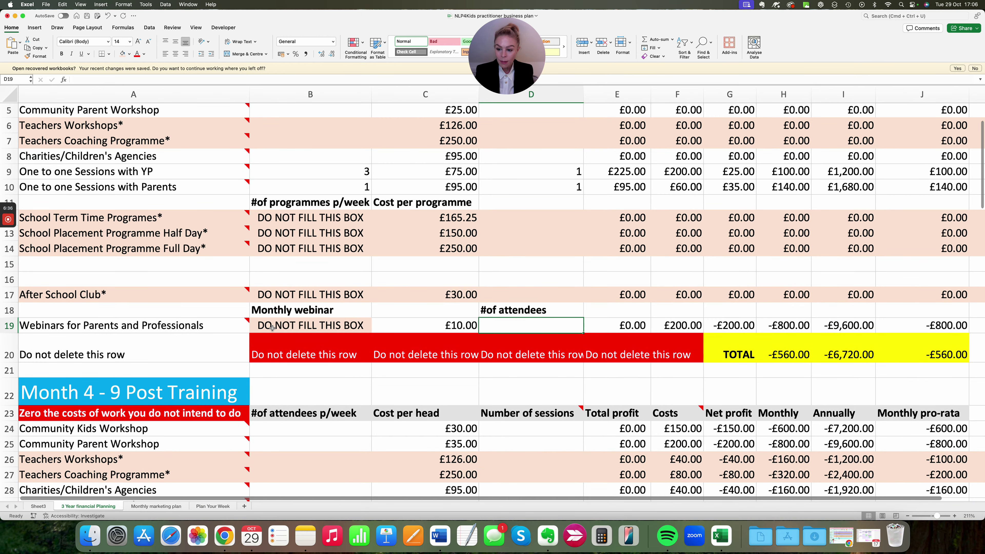
pyautogui.scroll(1, 632, 324)
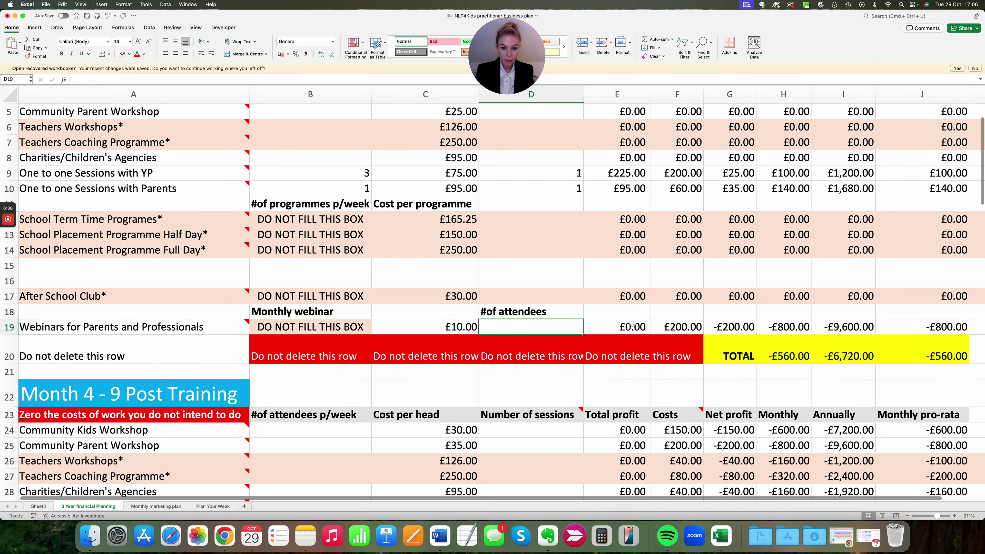
pyautogui.scroll(3, 632, 324)
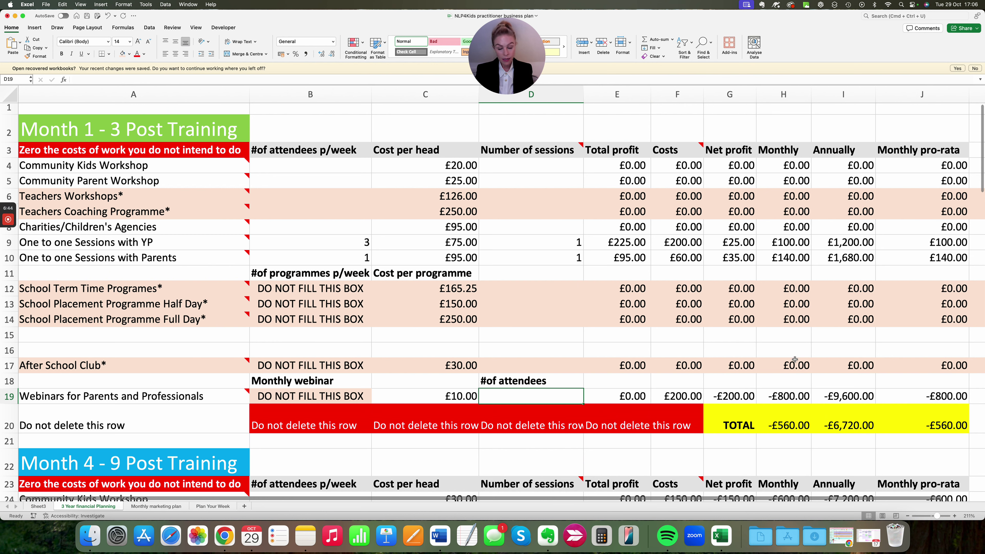
pyautogui.click(782, 423)
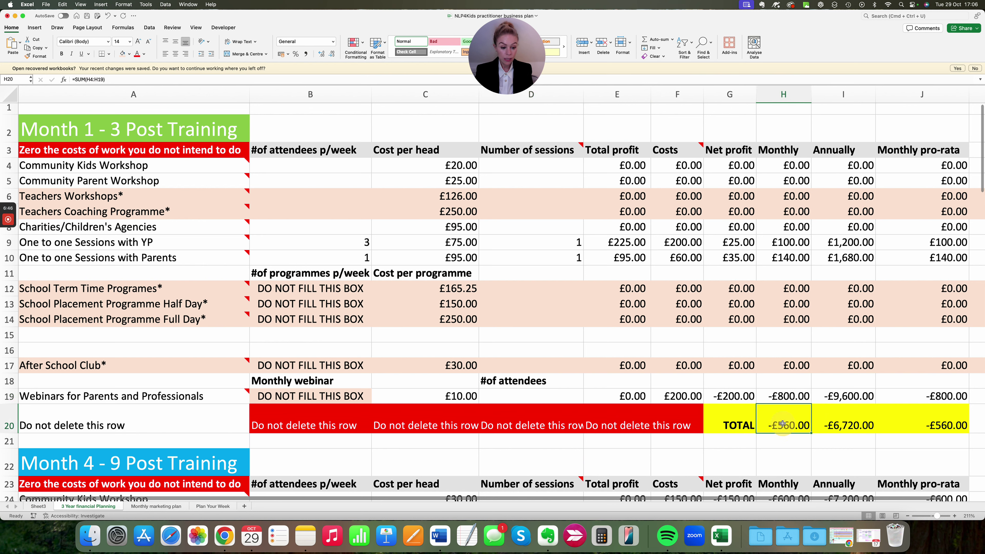
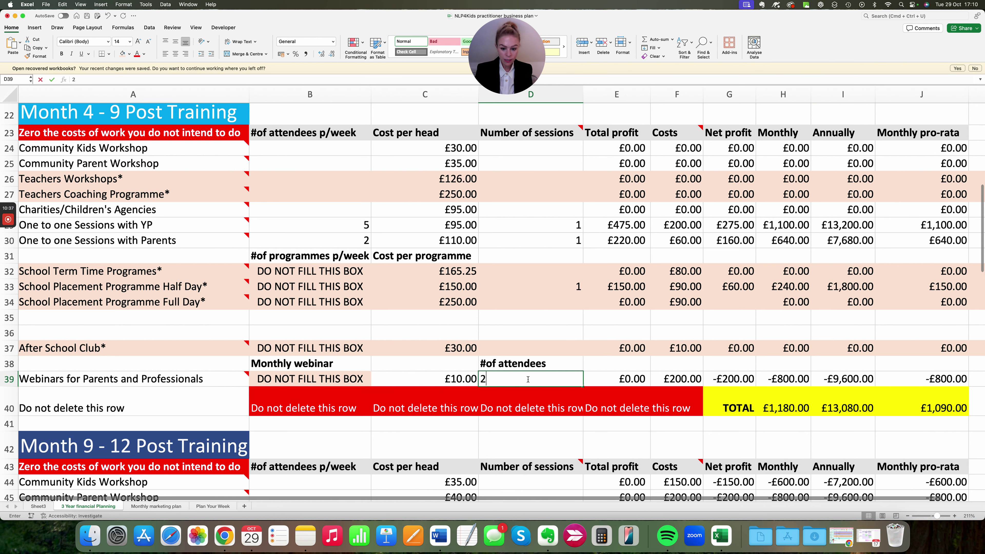
# Enter 20 attendees for Webinars for Parents and Professionals in the Month 4 - 9 table.
pyautogui.write('20')
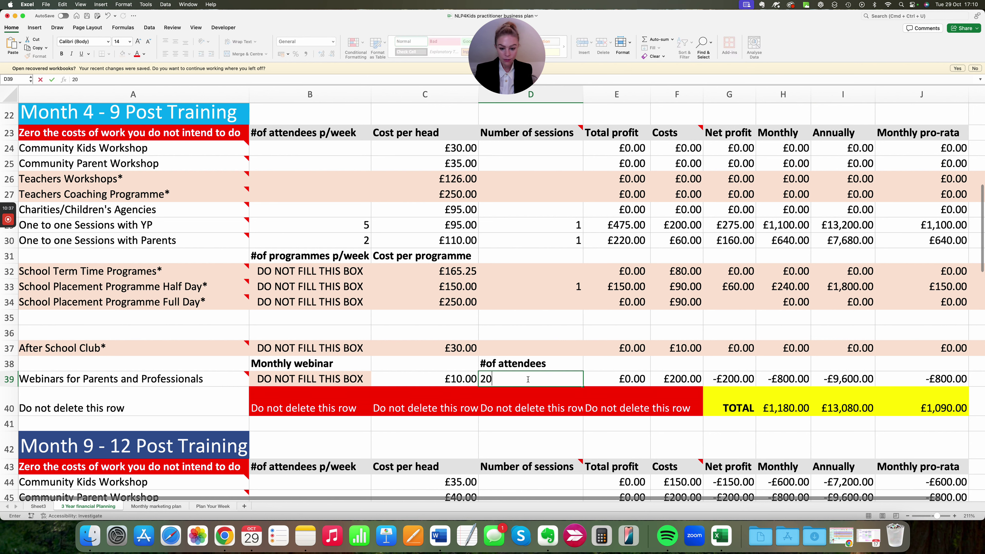
pyautogui.click(601, 380)
pyautogui.scroll(1, 329, 228)
pyautogui.hscroll(1, 329, 228)
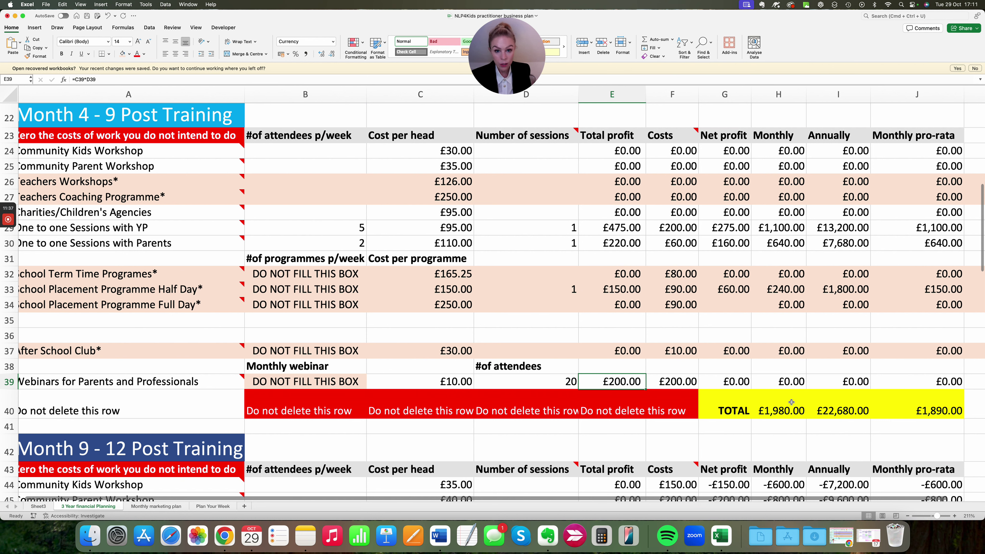
# Enter 8 attendees per week and 1 session for the Community Kids Workshop in the Month 9 - 12 table.
pyautogui.scroll(-3, 649, 405)
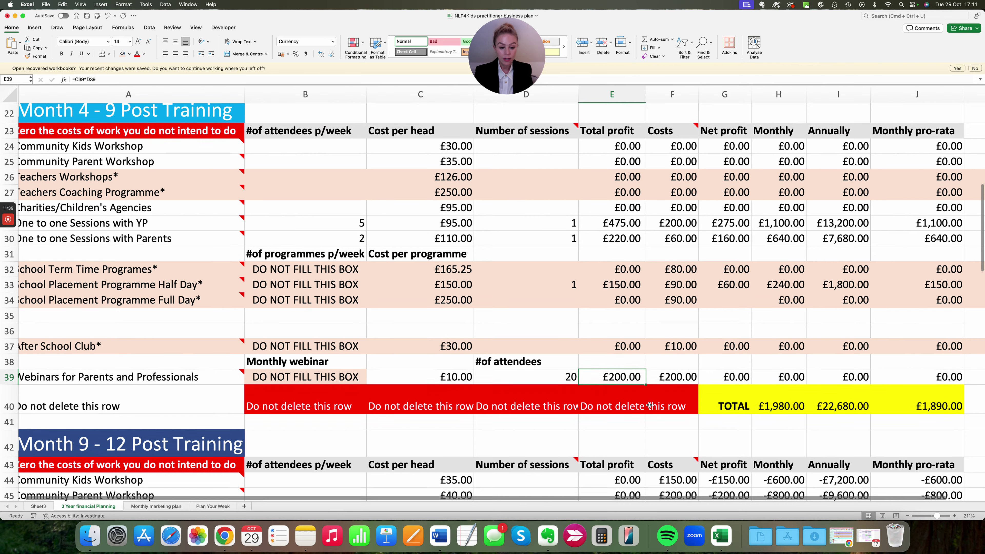
pyautogui.scroll(-5, 649, 405)
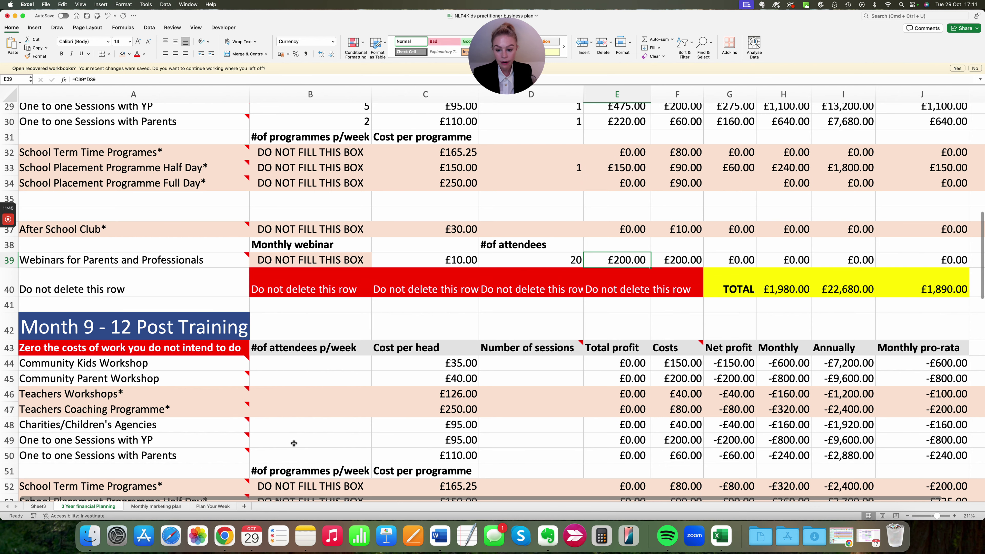
pyautogui.scroll(-4, 290, 393)
pyautogui.scroll(-3, 290, 392)
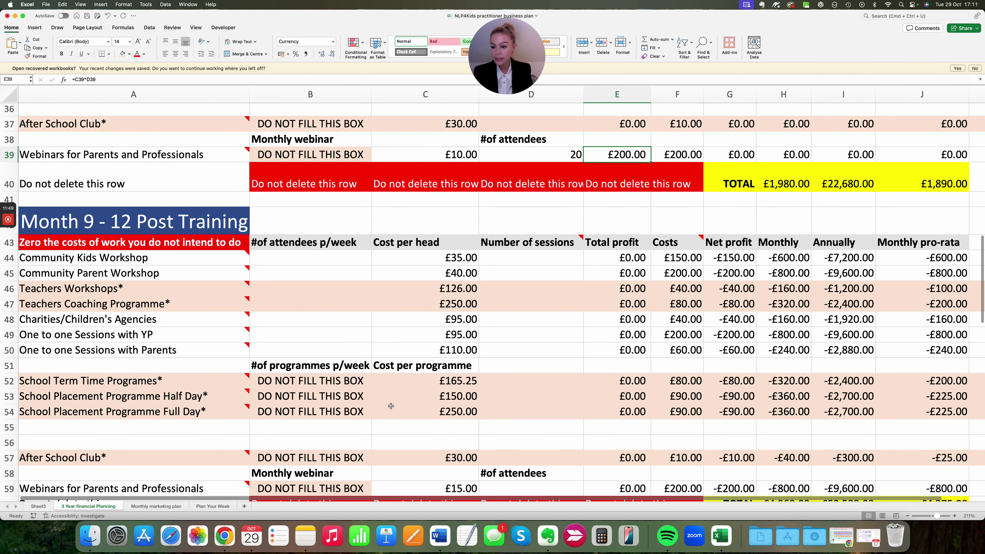
pyautogui.scroll(-3, 348, 307)
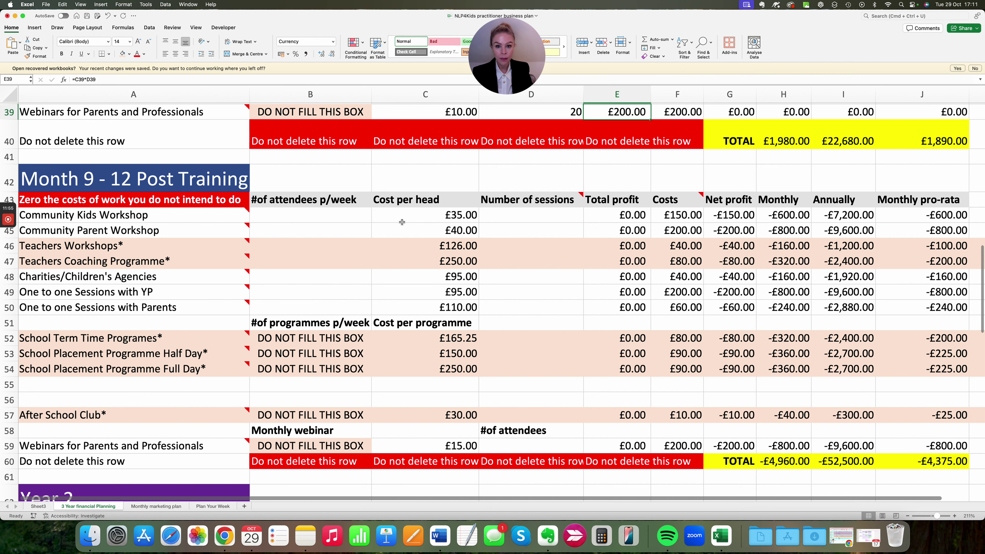
pyautogui.click(267, 214)
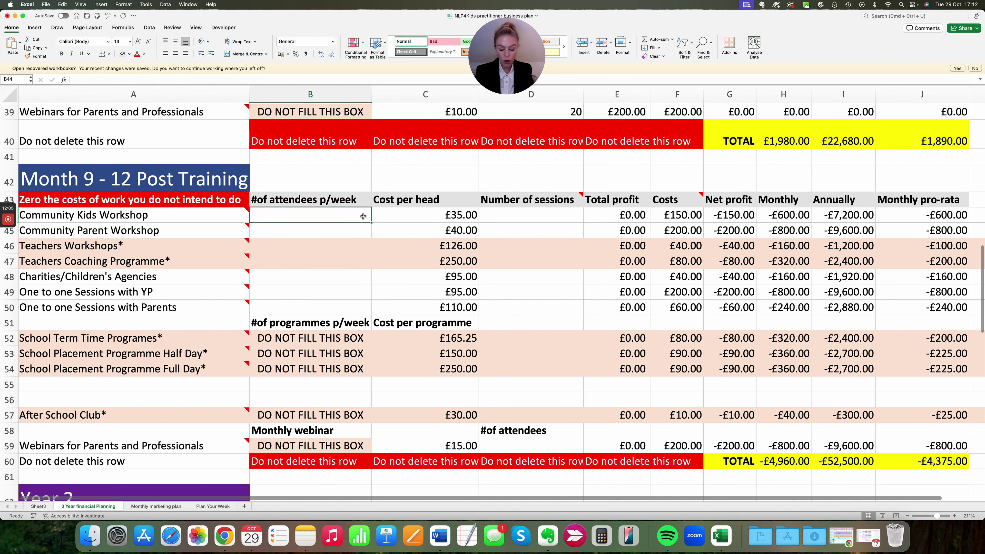
pyautogui.write('8')
pyautogui.click(502, 219)
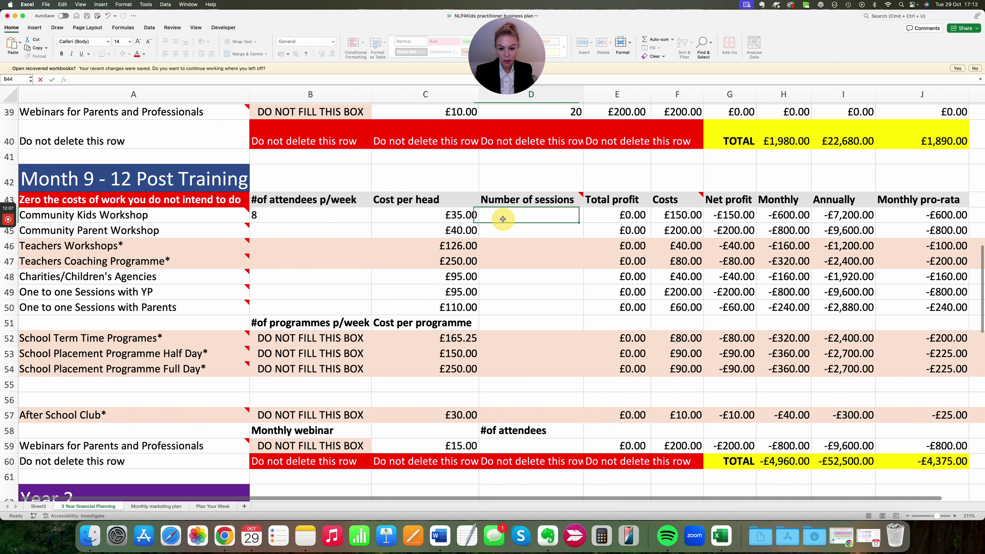
pyautogui.write('1')
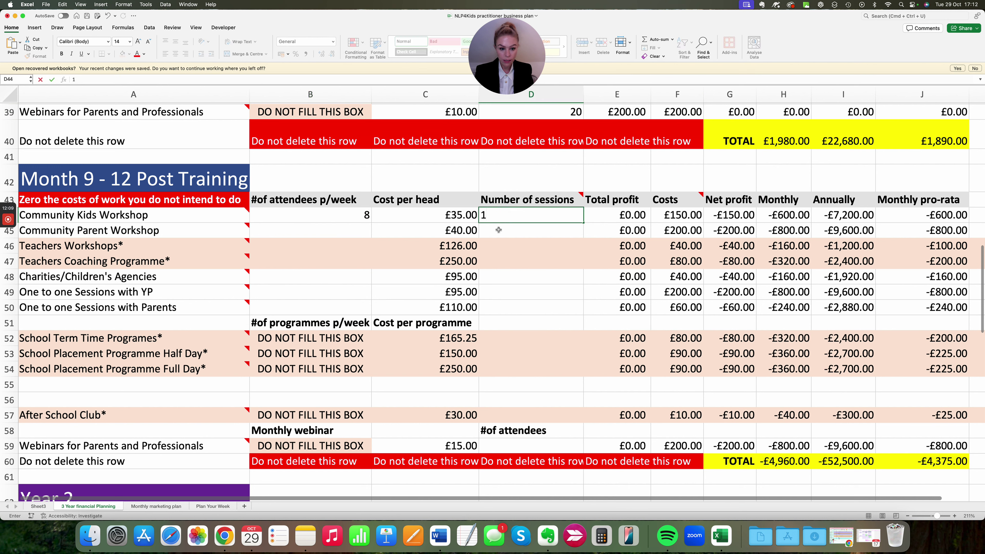
pyautogui.click(499, 229)
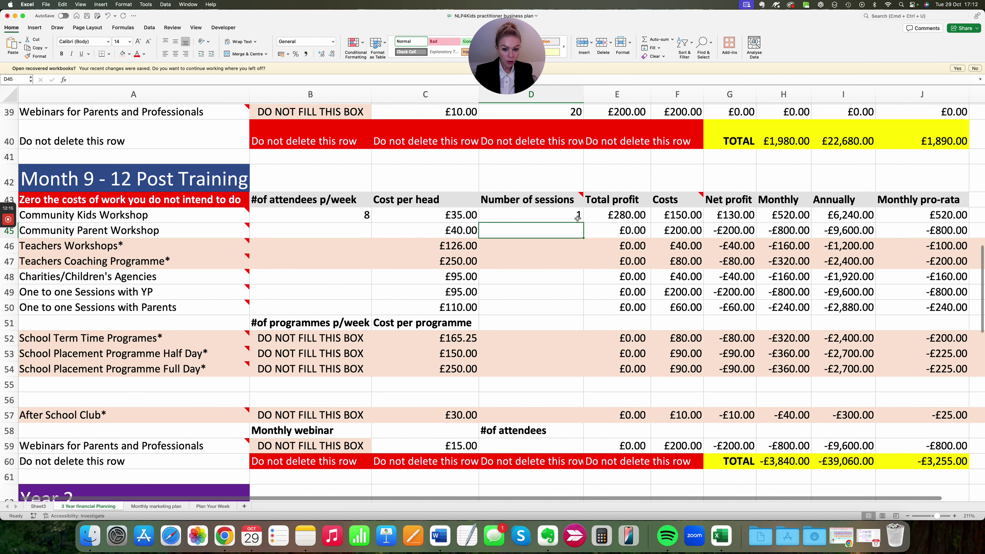
# Enter 6 attendees per week and 1 session for the Community Parent Workshop in the Month 9 - 12 table.
pyautogui.click(361, 230)
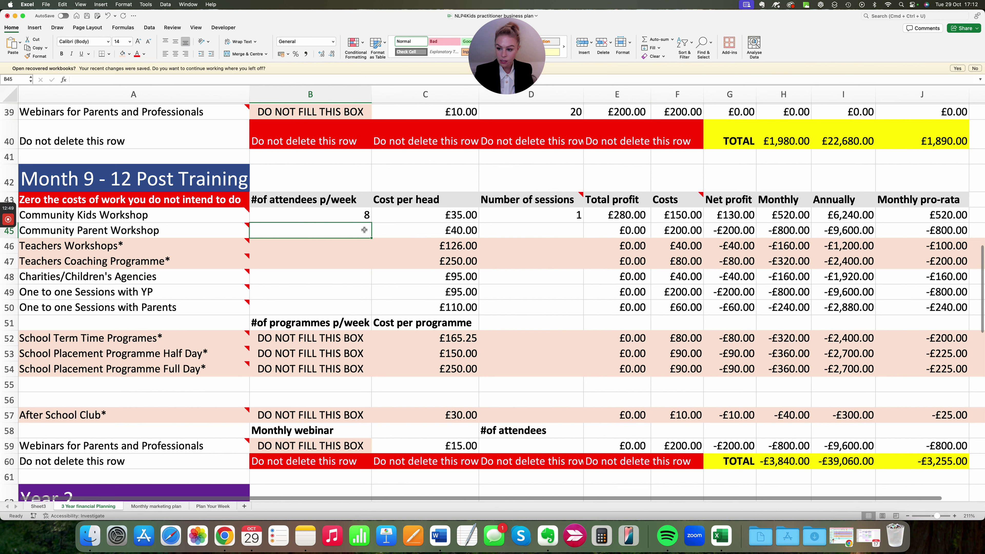
pyautogui.write('6')
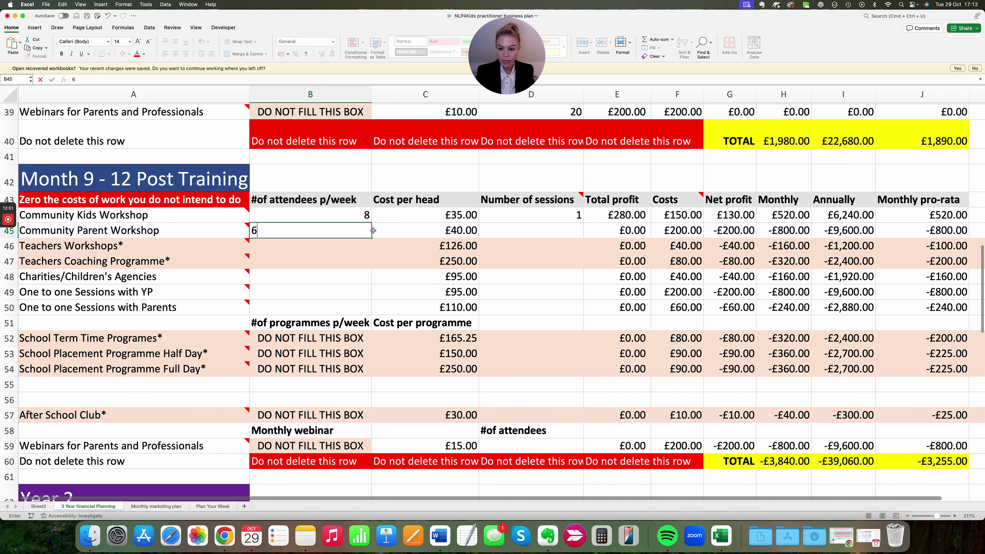
pyautogui.click(510, 234)
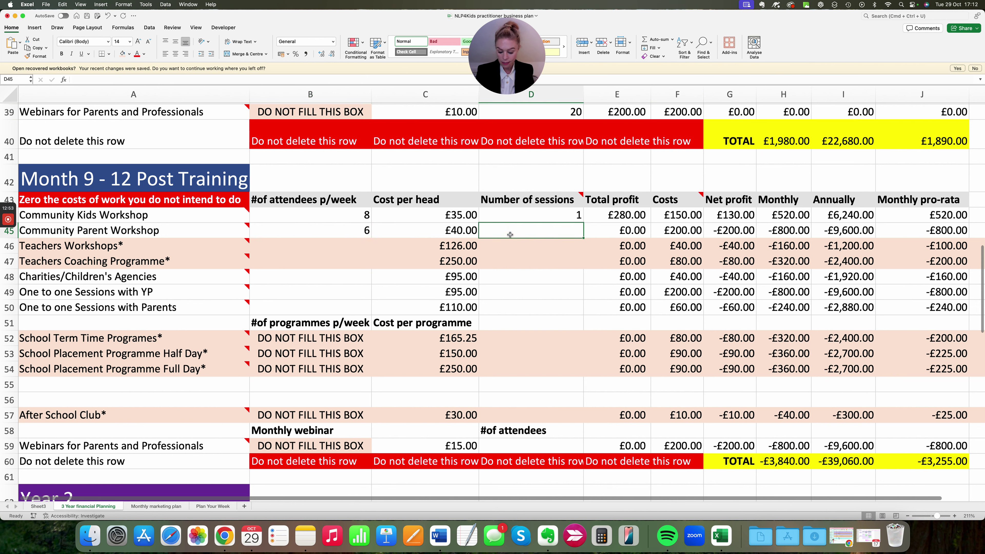
pyautogui.write('1')
pyautogui.click(550, 252)
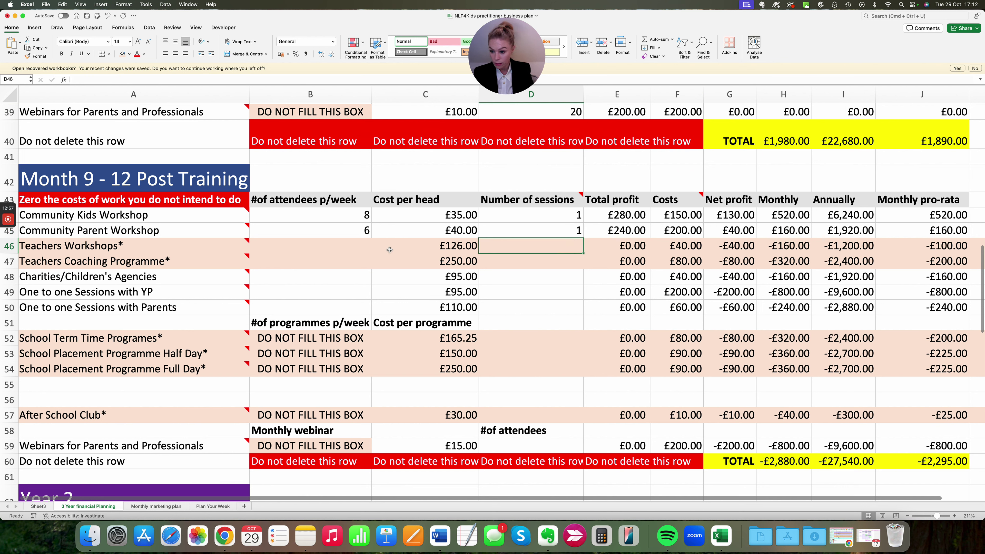
# Enter 4 attendees per week and 1 session for Teachers Workshops in the Month 9 - 12 table.
pyautogui.click(356, 248)
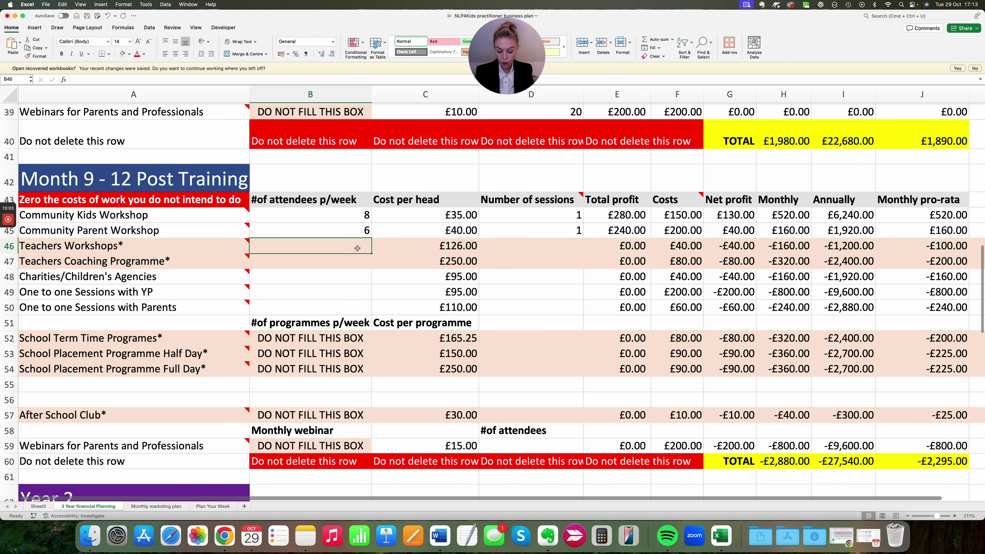
pyautogui.write('4')
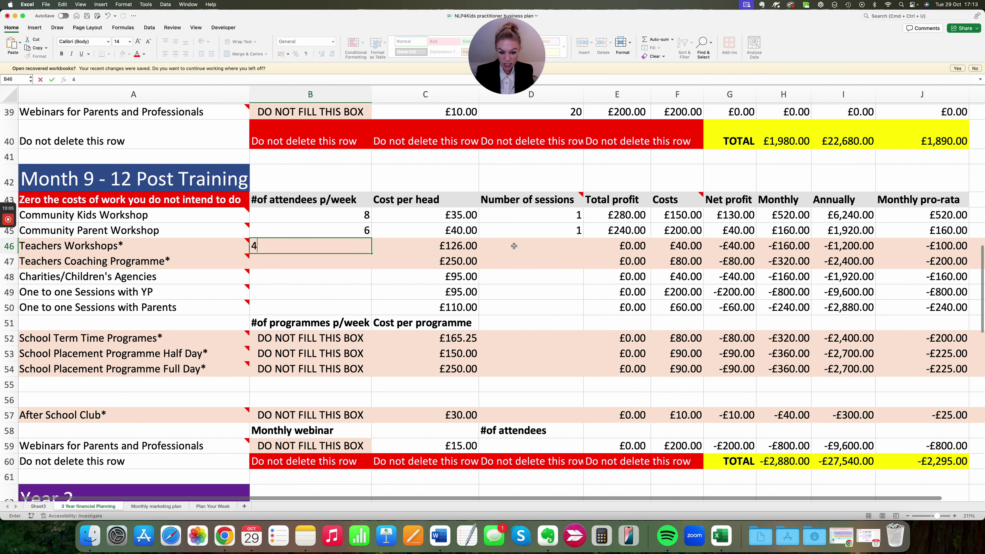
pyautogui.click(535, 245)
pyautogui.write('1')
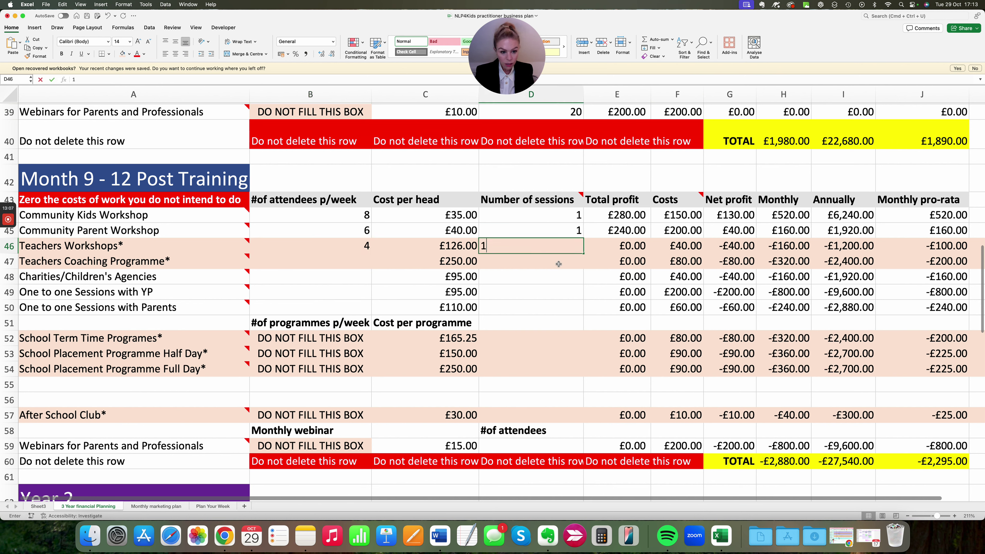
pyautogui.click(559, 264)
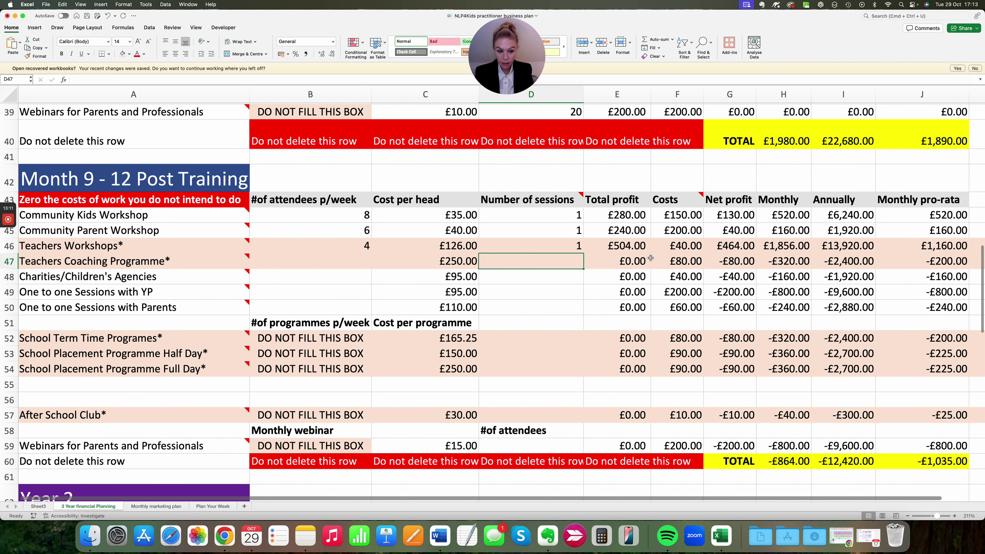
# Clear the cost of the Teachers Coaching Programme in the Month 9 - 12 table.
pyautogui.click(684, 263)
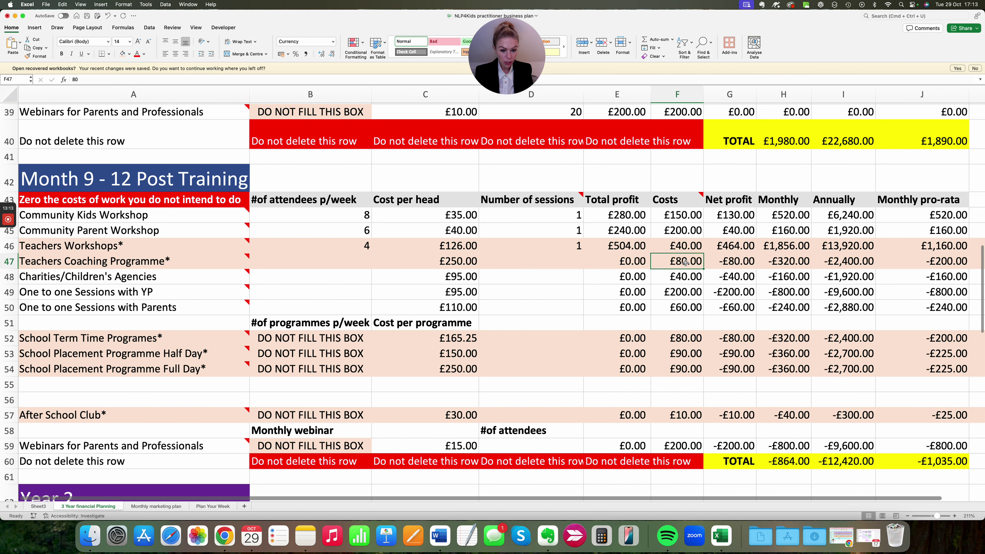
pyautogui.press('Delete')
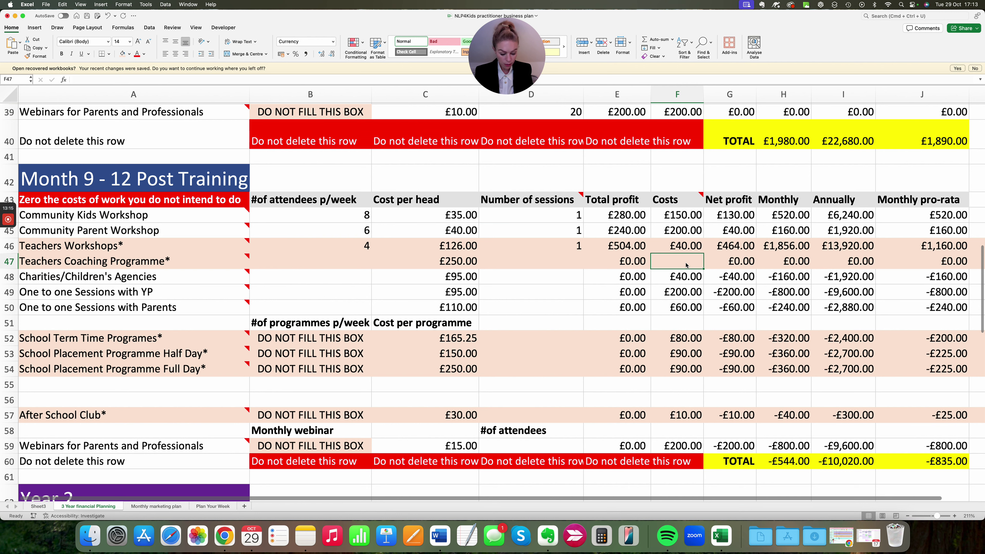
# Set the costs of the Teachers Coaching Programme and Charities/Children's Agencies to 0 in the Month 9 - 12 table.
pyautogui.write('0')
pyautogui.click(676, 282)
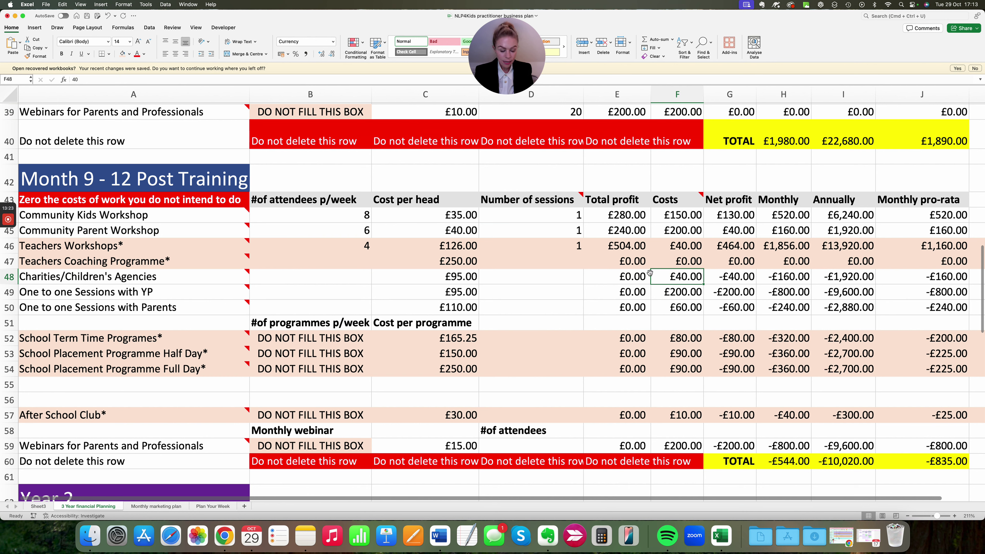
pyautogui.write('0')
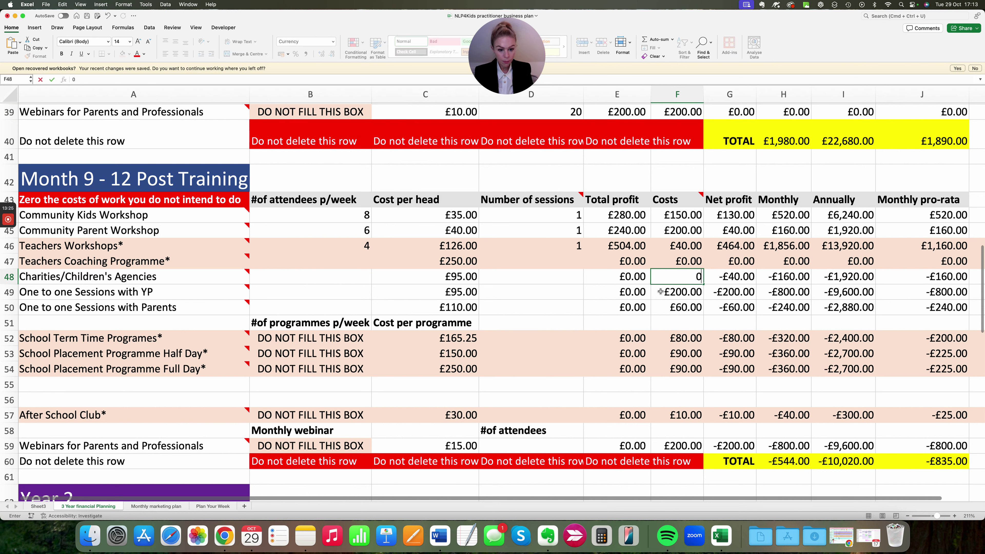
pyautogui.click(659, 292)
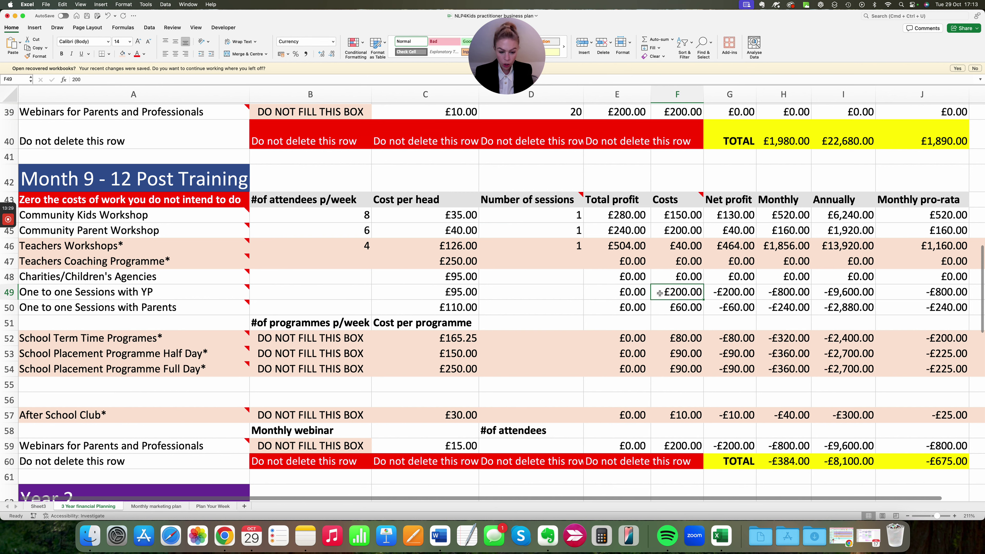
# Enter 6 attendees per week and 1 session for One to one Sessions with YP in the Month 9 - 12 table.
pyautogui.click(350, 291)
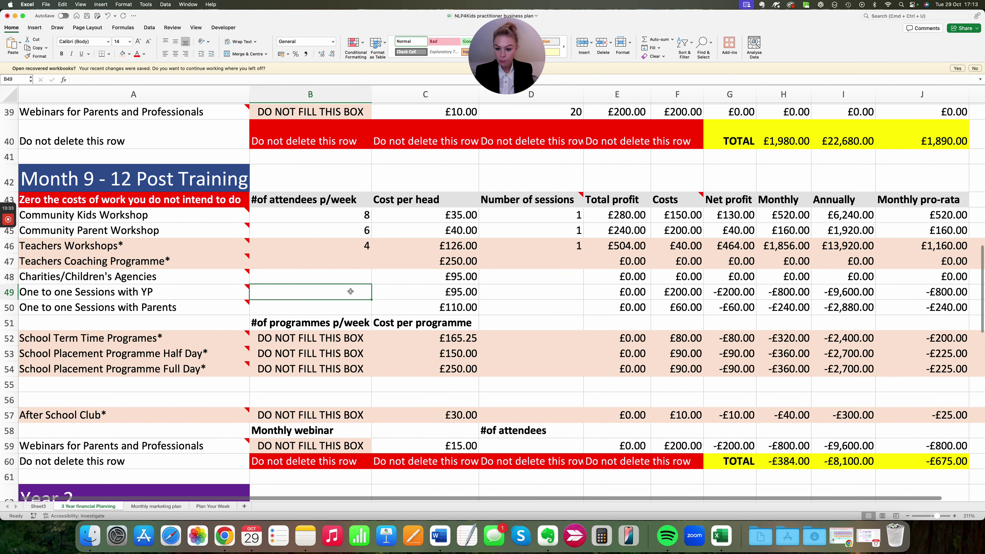
pyautogui.scroll(10, 350, 292)
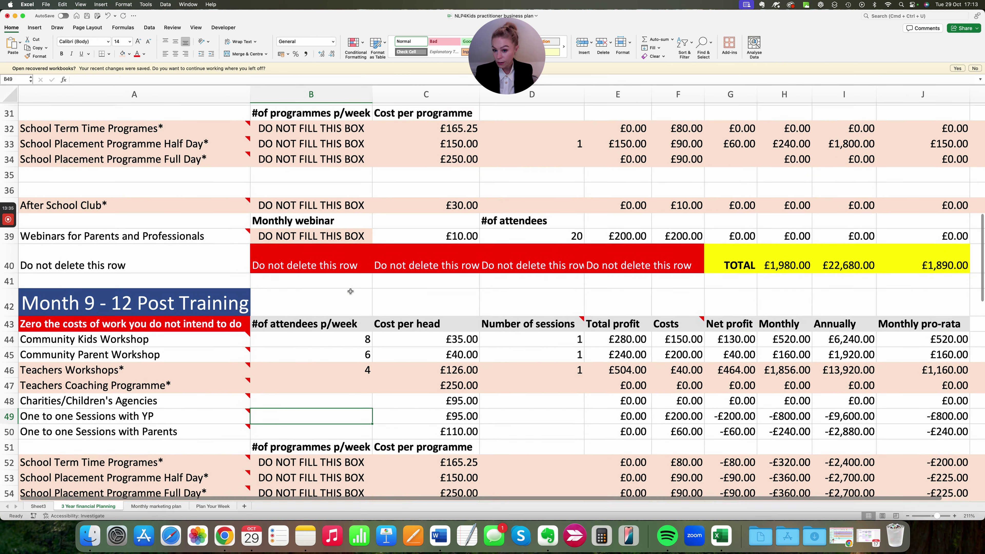
pyautogui.scroll(-7, 350, 291)
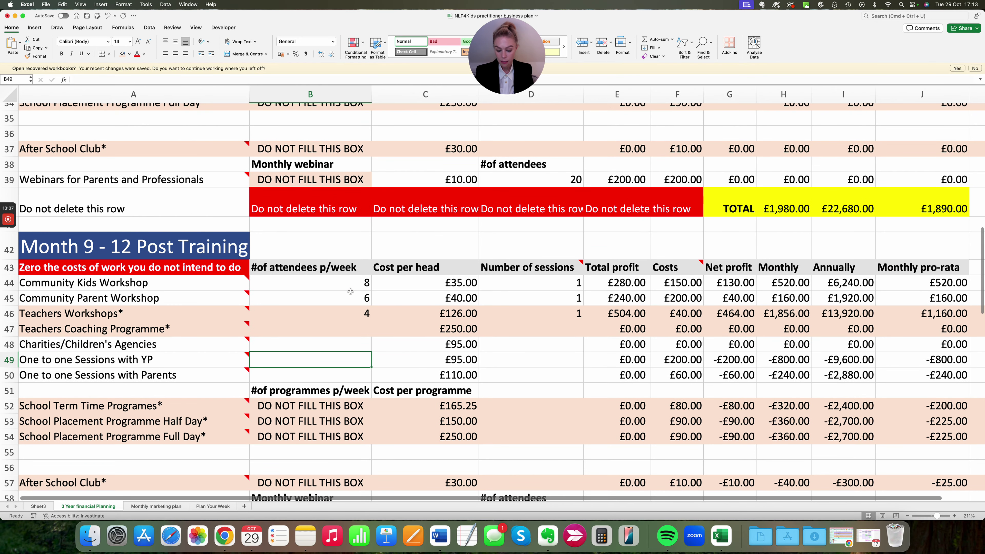
pyautogui.write('6')
pyautogui.click(530, 360)
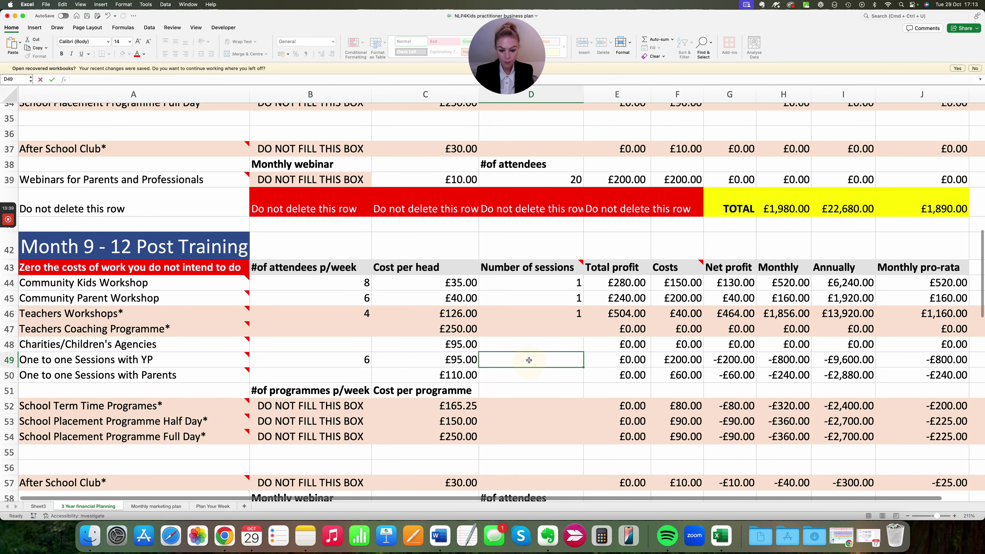
pyautogui.write('1')
# Enter 3 attendees per week and 1 session for One to one Sessions with Parents in the Month 9 - 12 table.
pyautogui.click(365, 370)
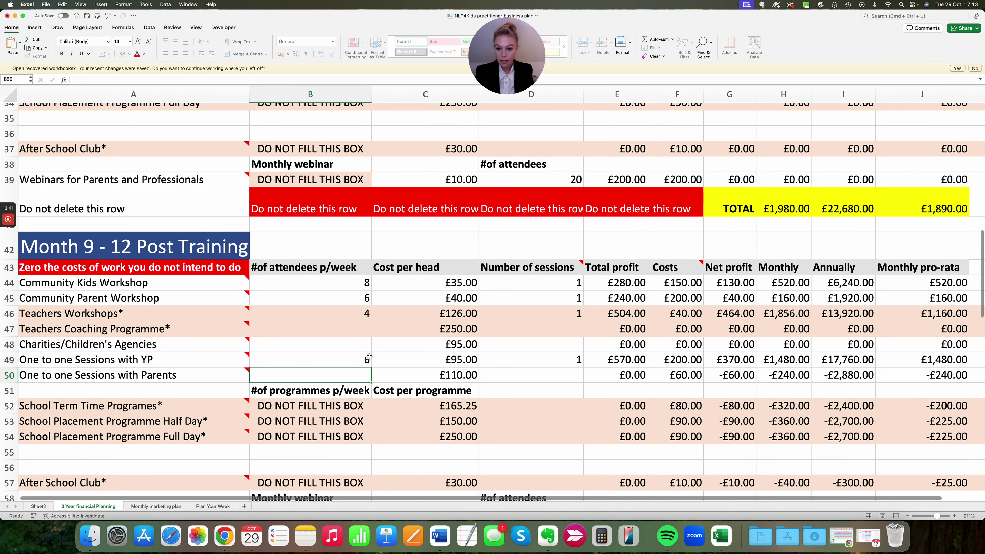
pyautogui.scroll(2, 369, 356)
pyautogui.scroll(-5, 368, 355)
pyautogui.write('3')
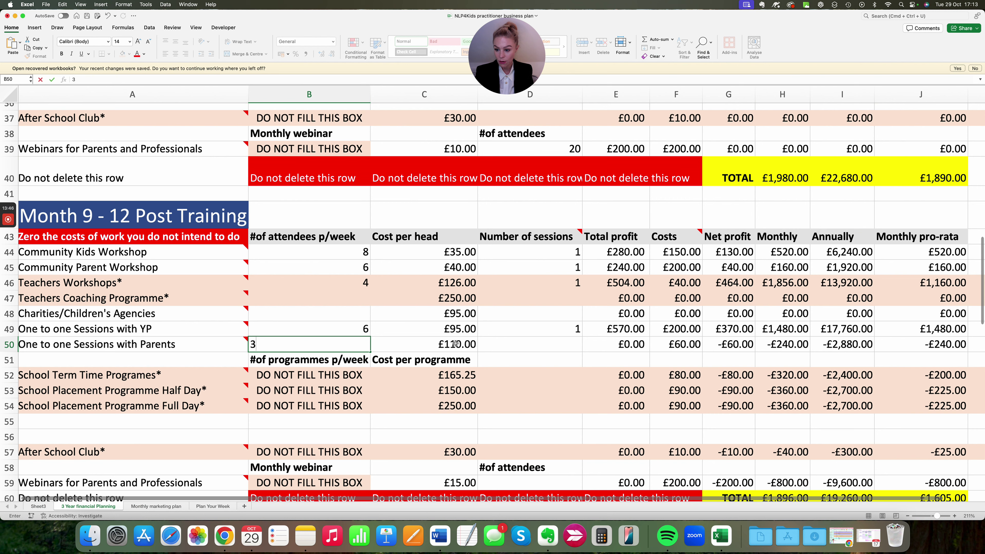
pyautogui.click(527, 345)
pyautogui.write('1')
pyautogui.press('Return')
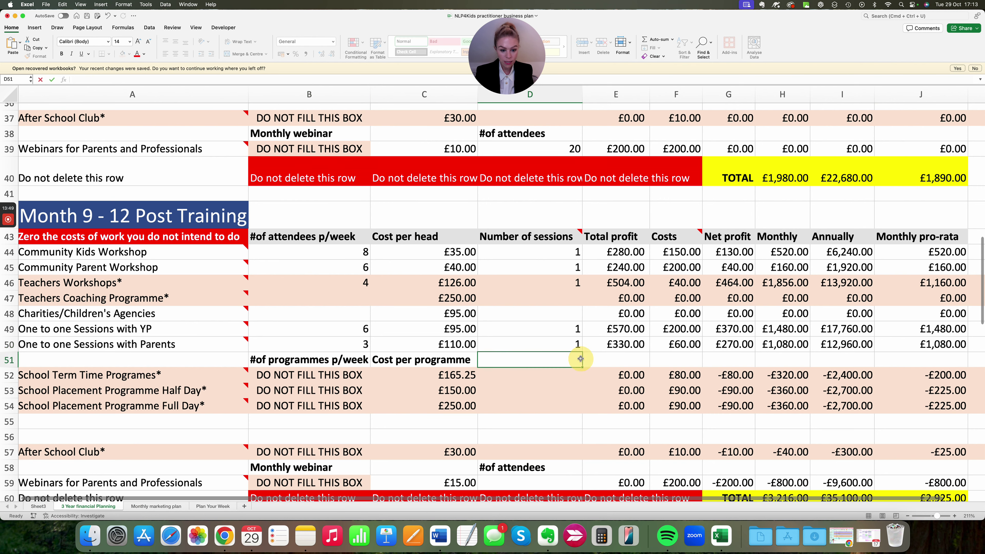
# Enter 1 session for the School Placement Programme Full Day and 2 for School Term Time Programmes in the Month 9 - 12 table.
pyautogui.scroll(-5, 552, 345)
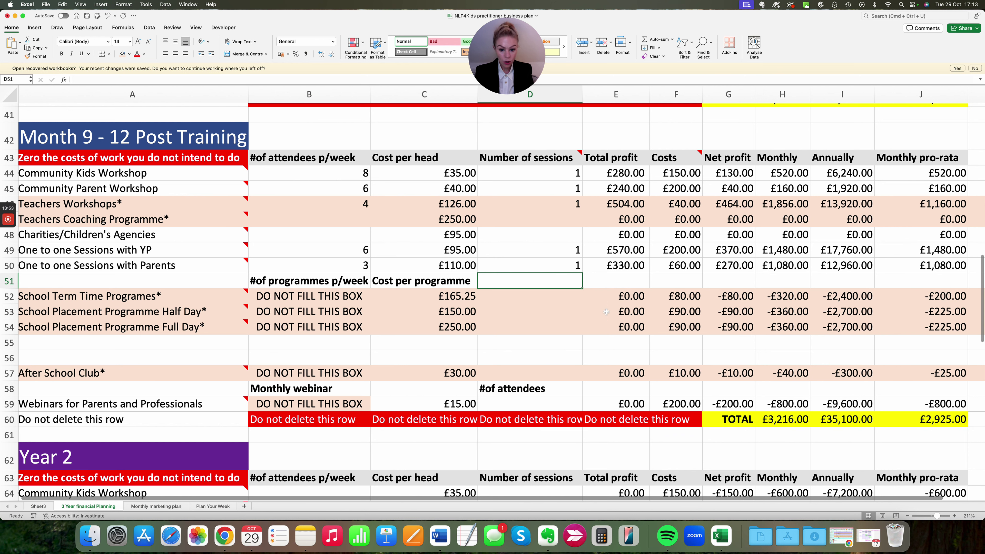
pyautogui.click(519, 311)
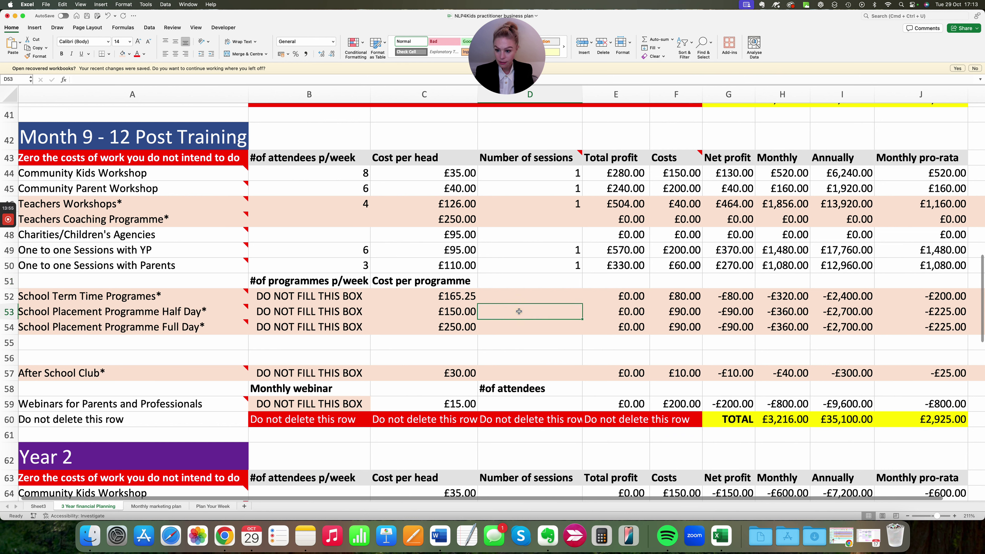
pyautogui.click(523, 325)
pyautogui.write('1')
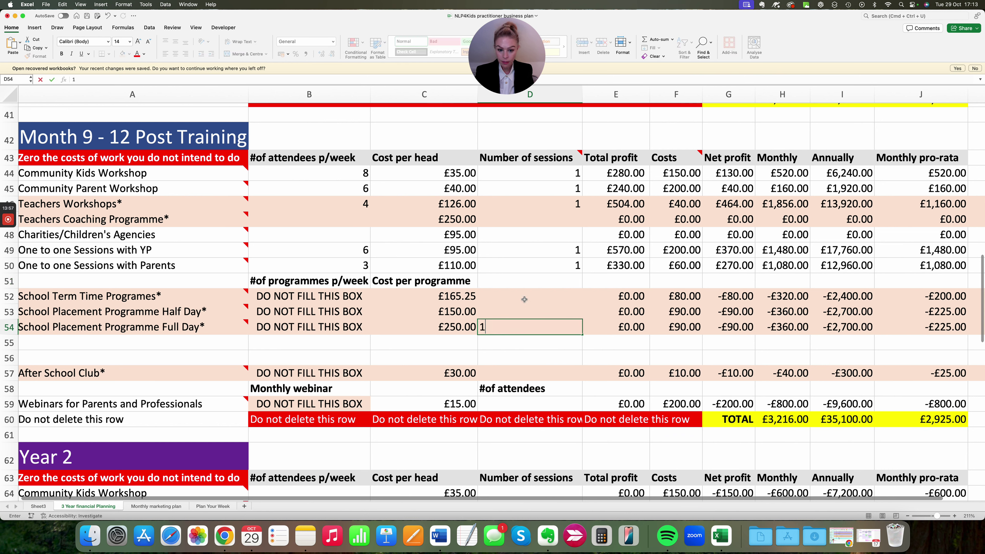
pyautogui.click(524, 299)
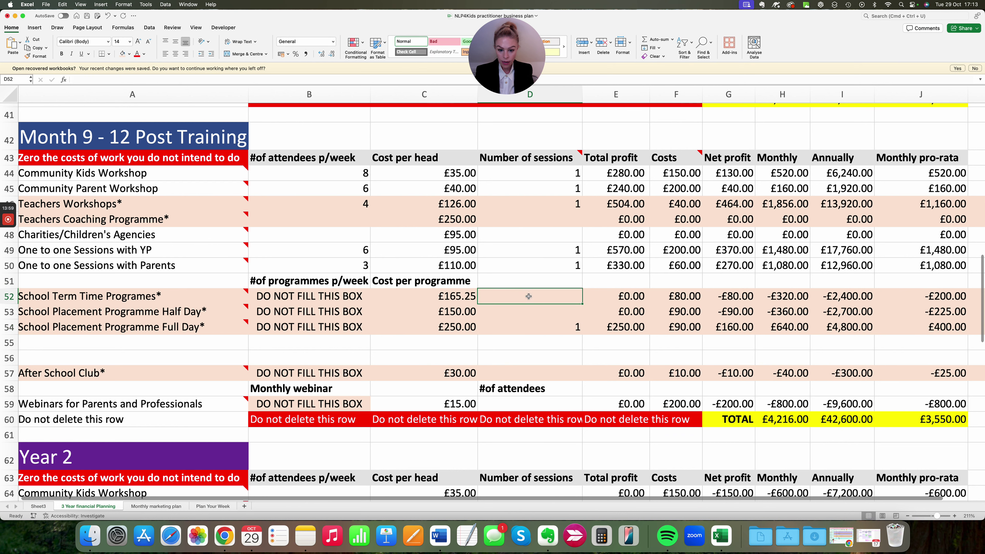
pyautogui.write('2')
pyautogui.press('Return')
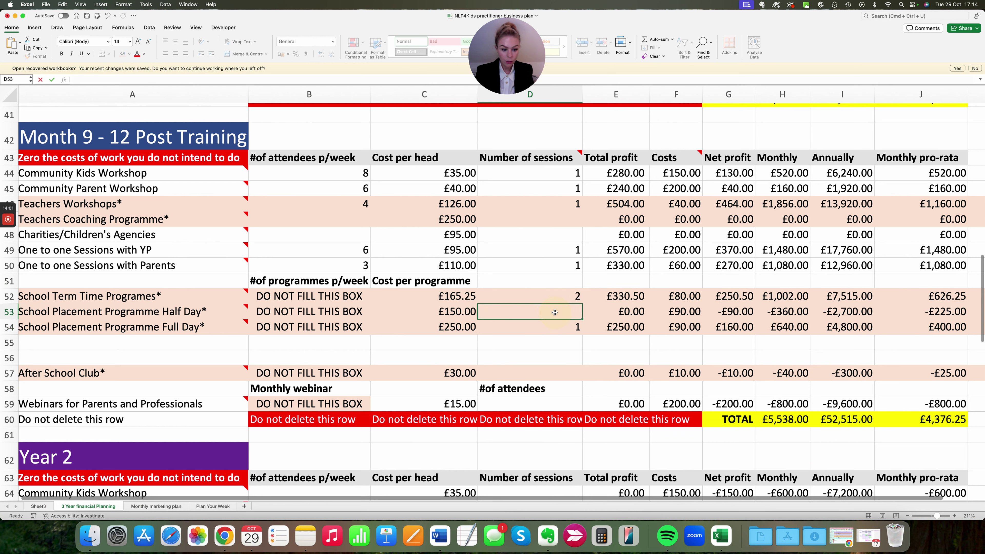
# Set the costs of the School Placement Programme Half Day and the After School Club to 0 in the Month 9 - 12 table.
pyautogui.click(672, 313)
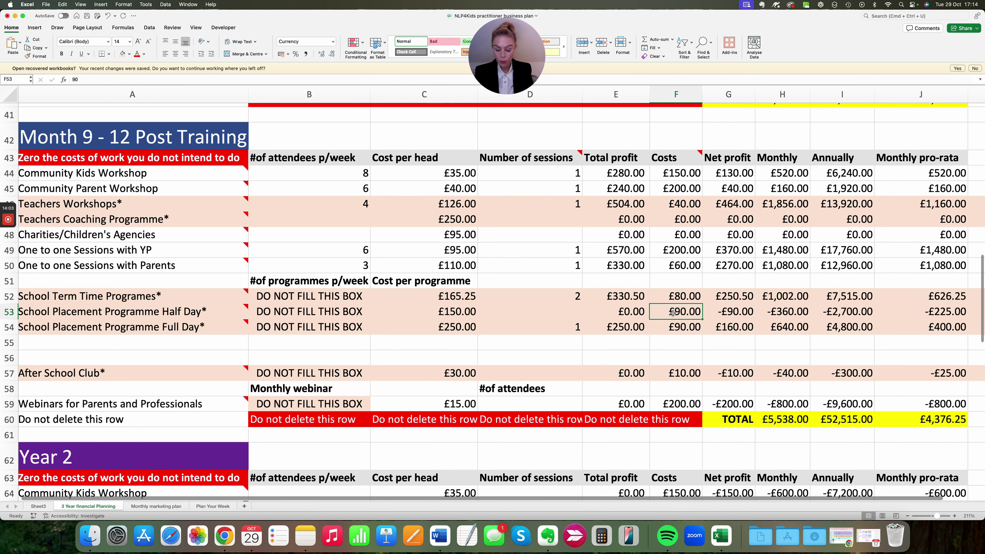
pyautogui.write('0')
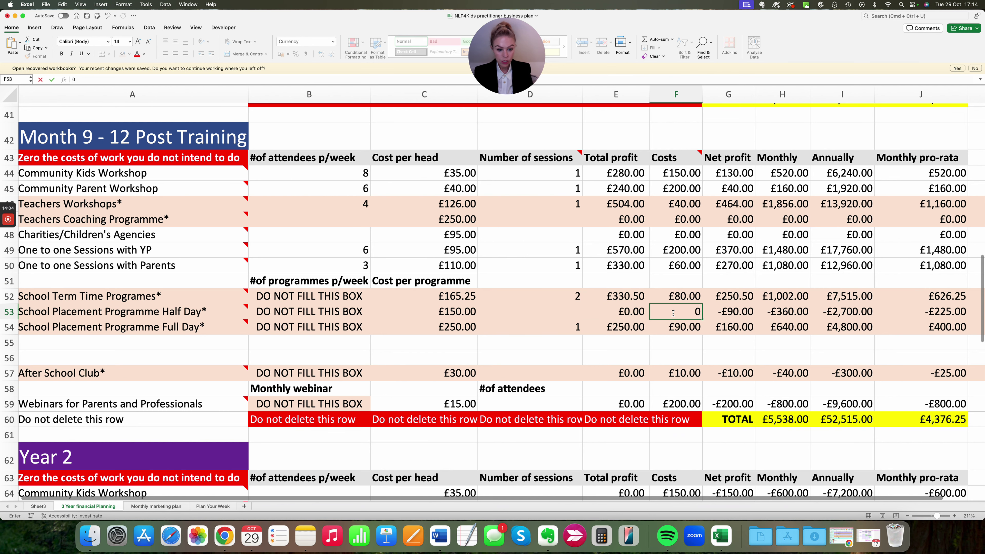
pyautogui.click(616, 317)
pyautogui.scroll(-4, 581, 315)
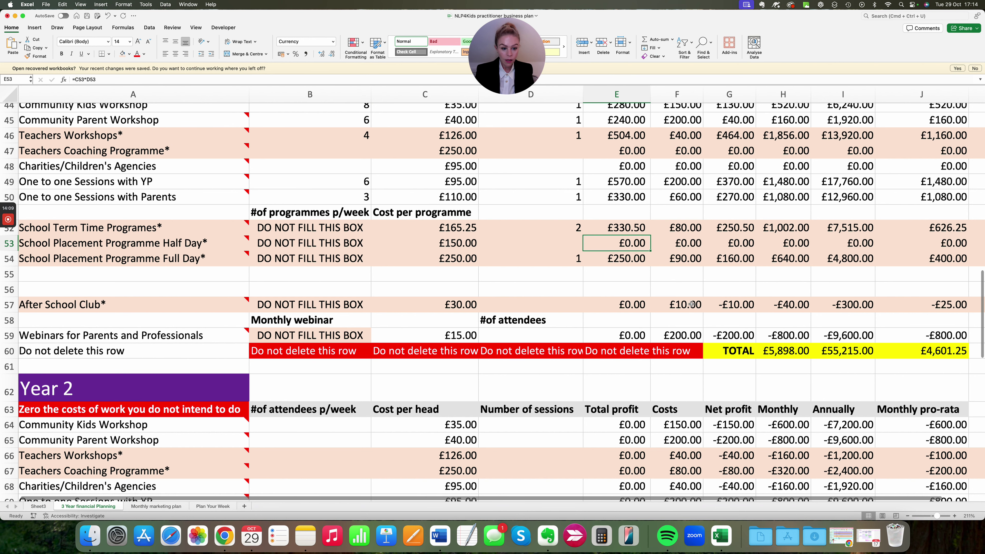
pyautogui.click(713, 305)
pyautogui.scroll(2, 715, 305)
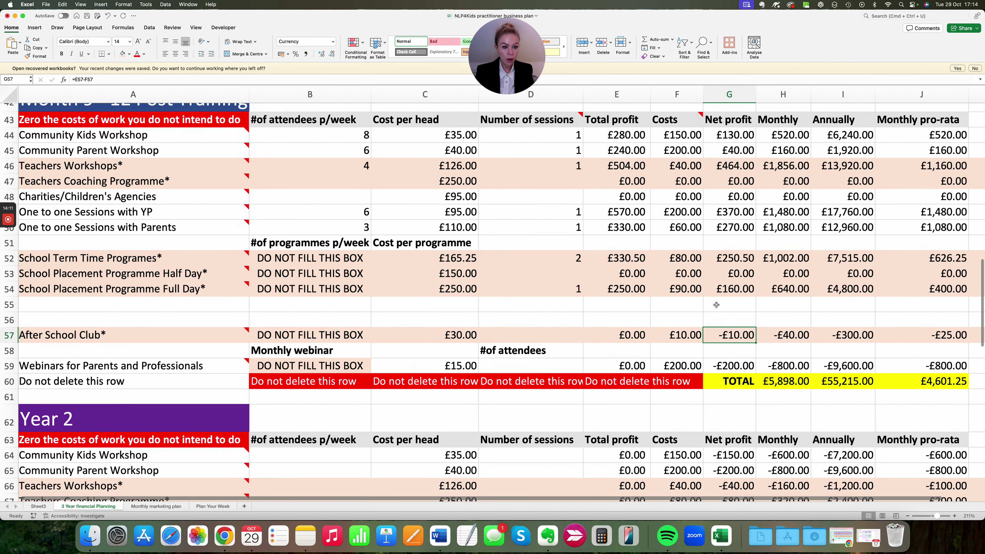
pyautogui.click(690, 337)
pyautogui.write('0')
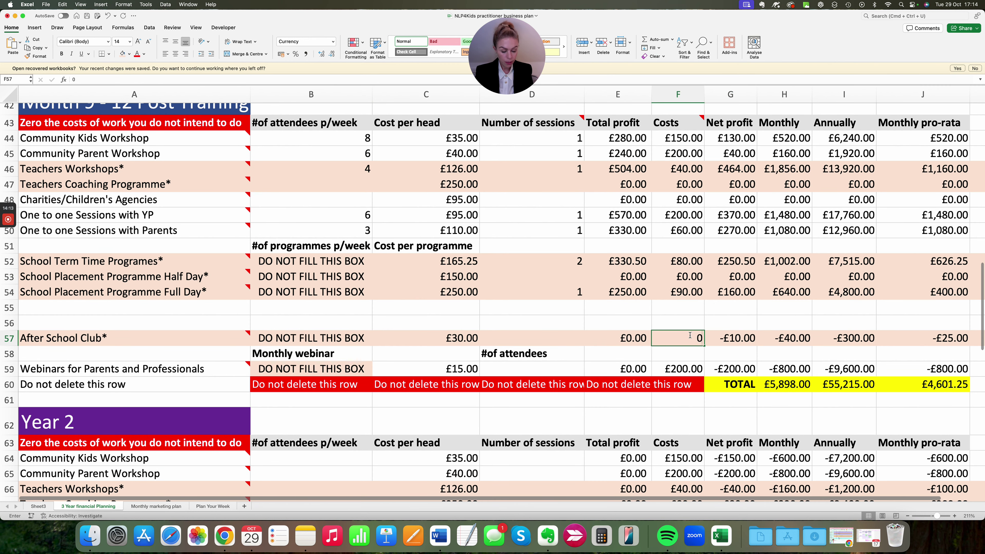
pyautogui.click(668, 357)
# Enter 25 attendees for Webinars for Parents and Professionals in the Month 9 - 12 table.
pyautogui.scroll(-4, 668, 357)
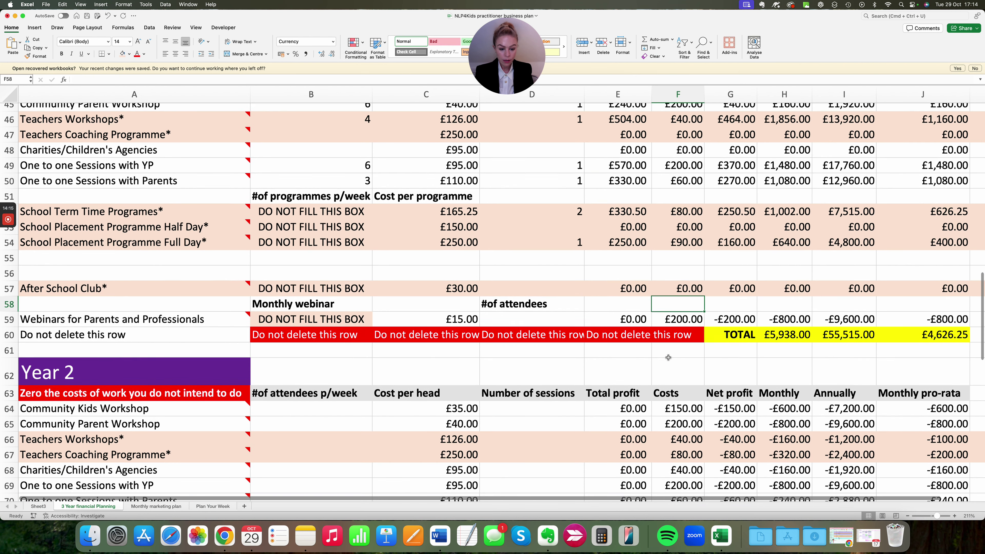
pyautogui.click(540, 306)
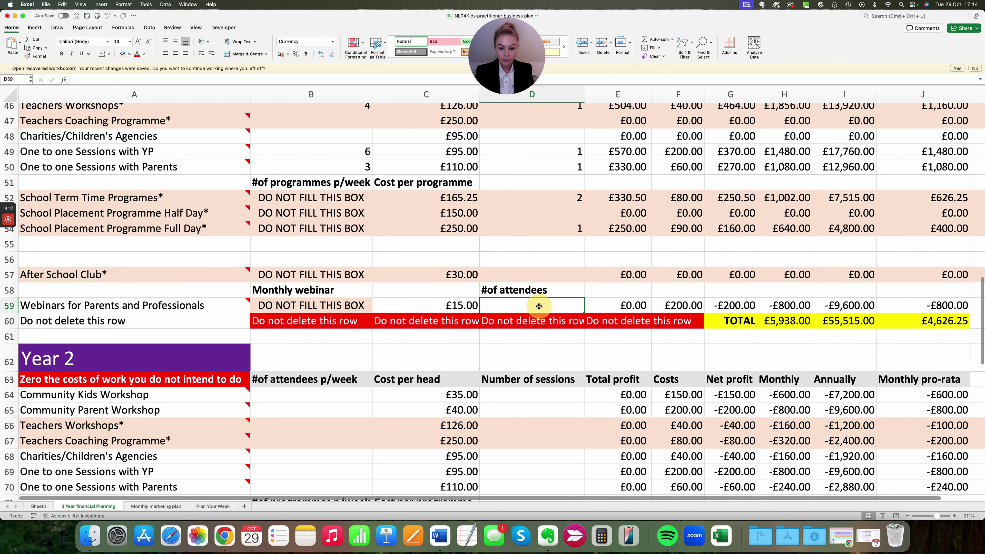
pyautogui.write('25')
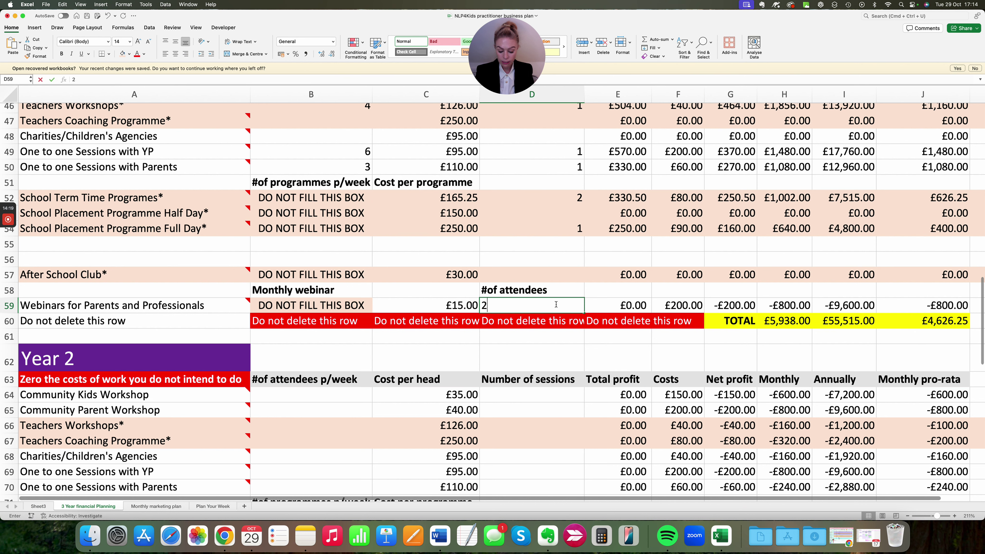
pyautogui.click(552, 262)
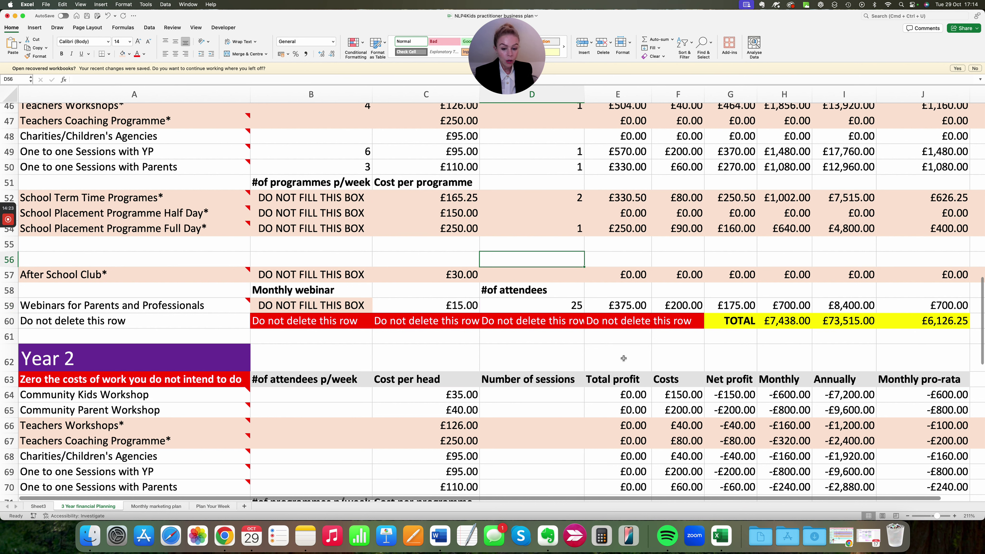
# Review the guidance note on the Month 9 - 12 Community Kids Workshop and the tables of the earlier periods.
pyautogui.scroll(4, 623, 358)
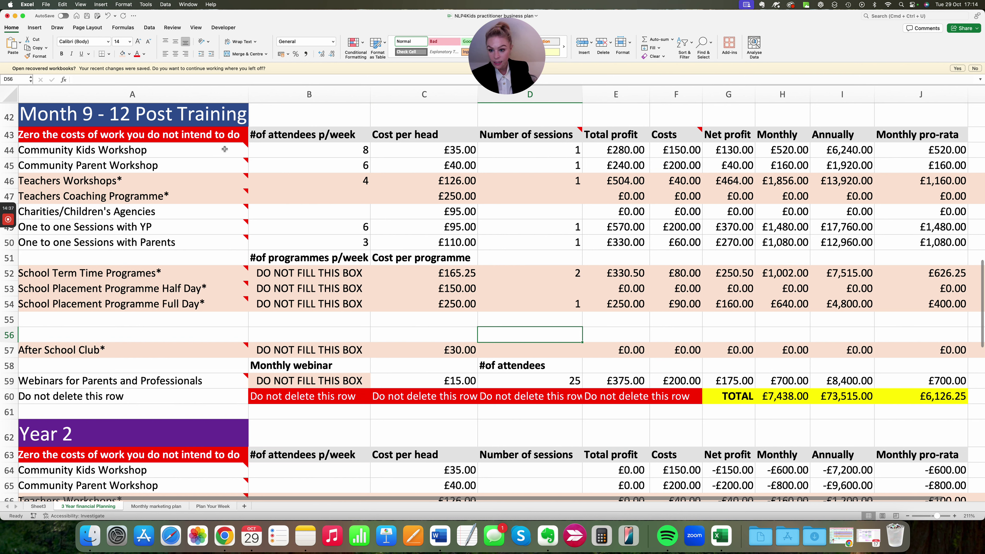
pyautogui.moveTo(225, 149)
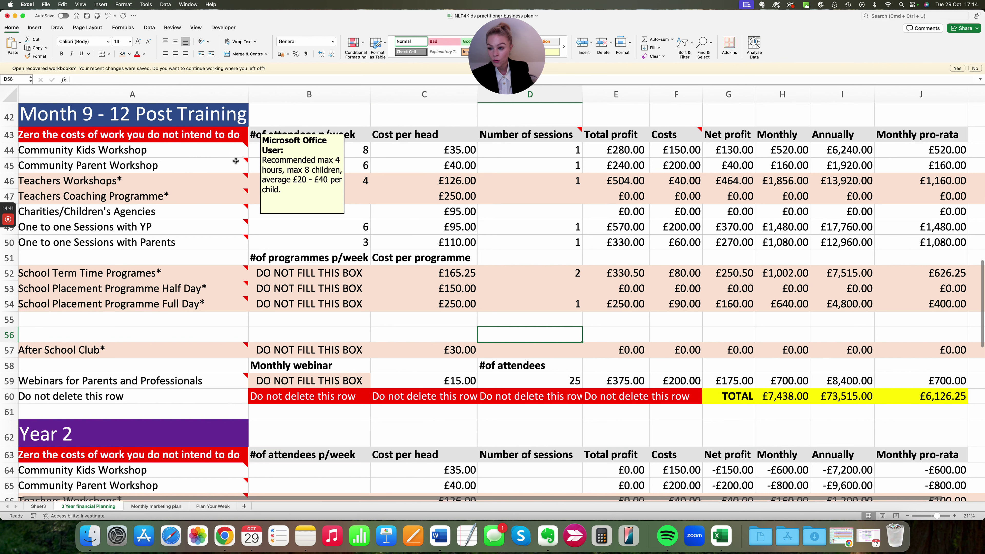
pyautogui.moveTo(235, 165)
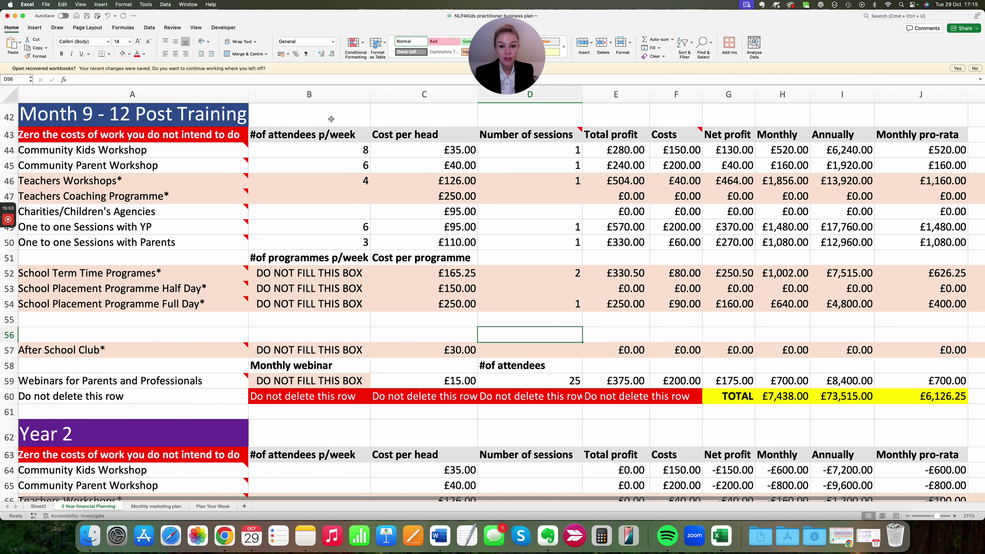
pyautogui.scroll(10, 348, 226)
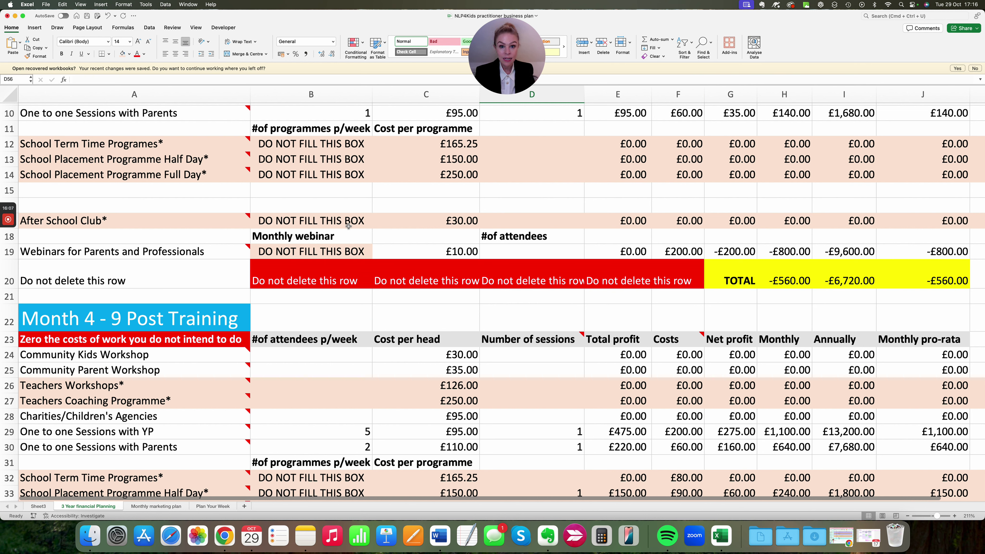